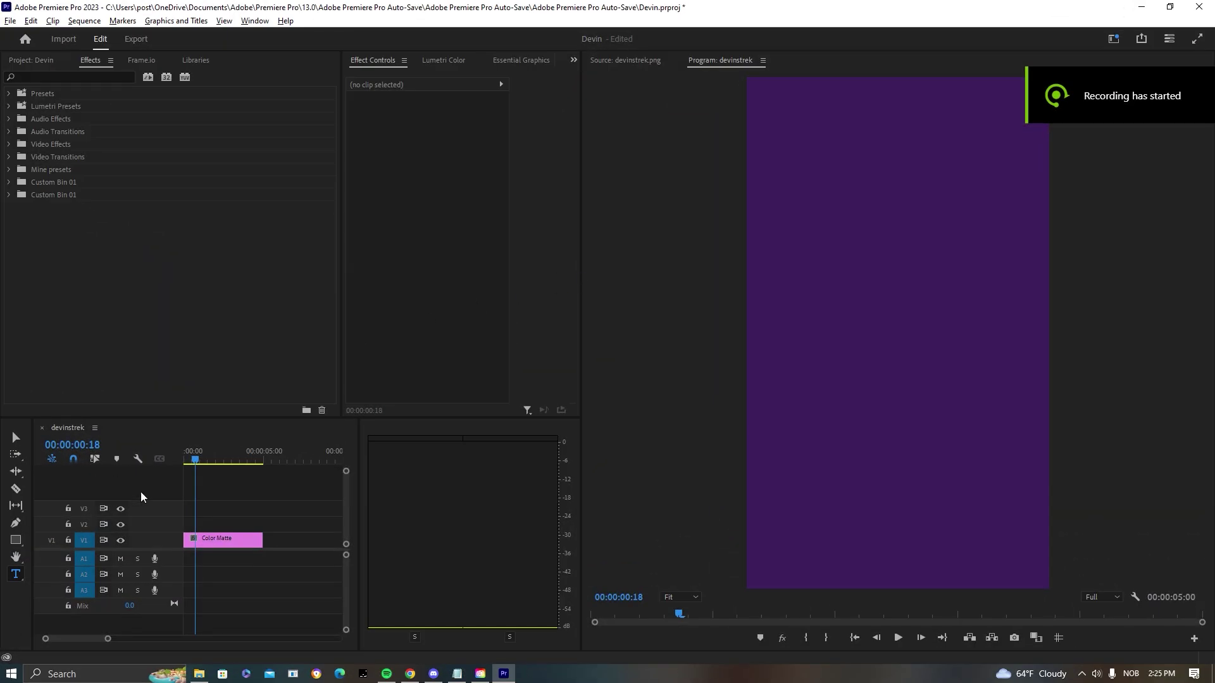
At the sequence start, type the two-line title 'DO THIS' / 'Trick now' on the purple frame
left_click_drag(195, 464, 125, 488)
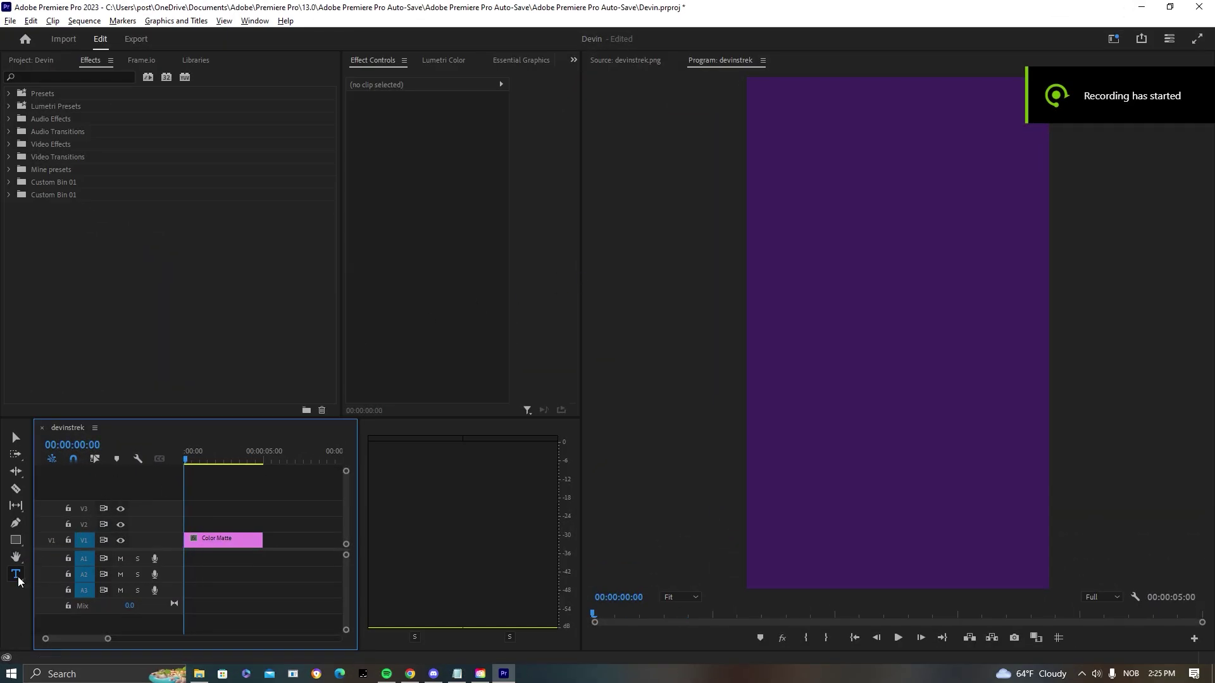
left_click(864, 374)
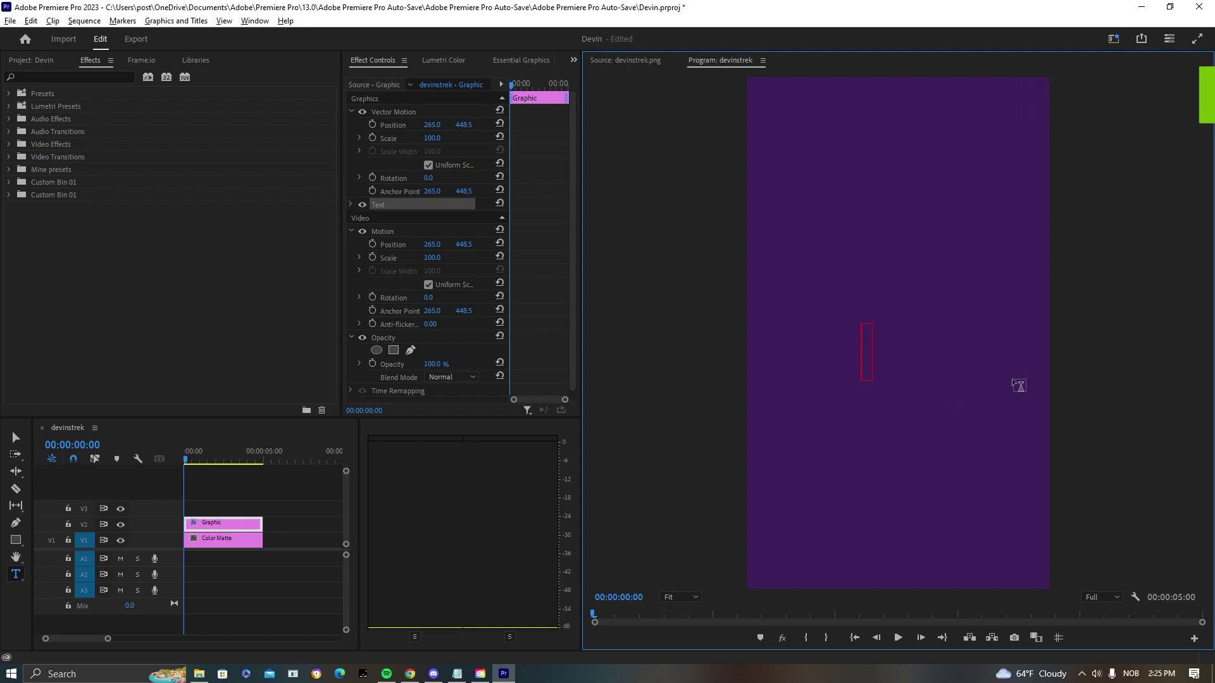
type("DO")
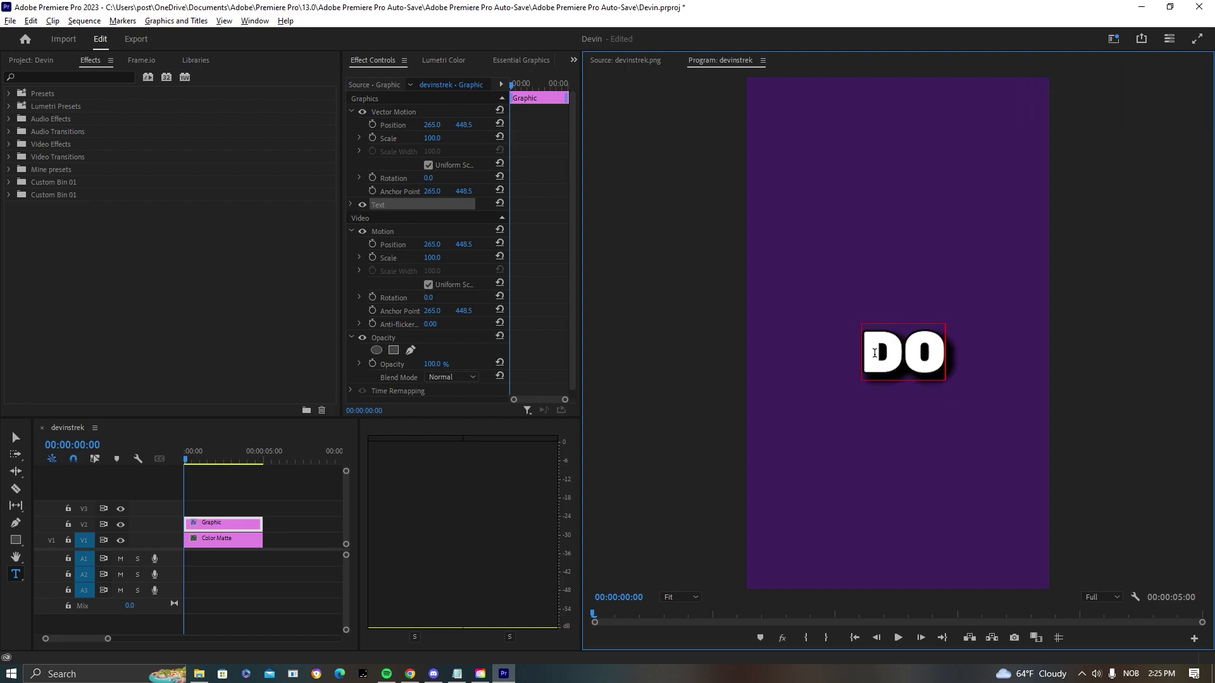
type(" THIS")
key("Return")
type("T")
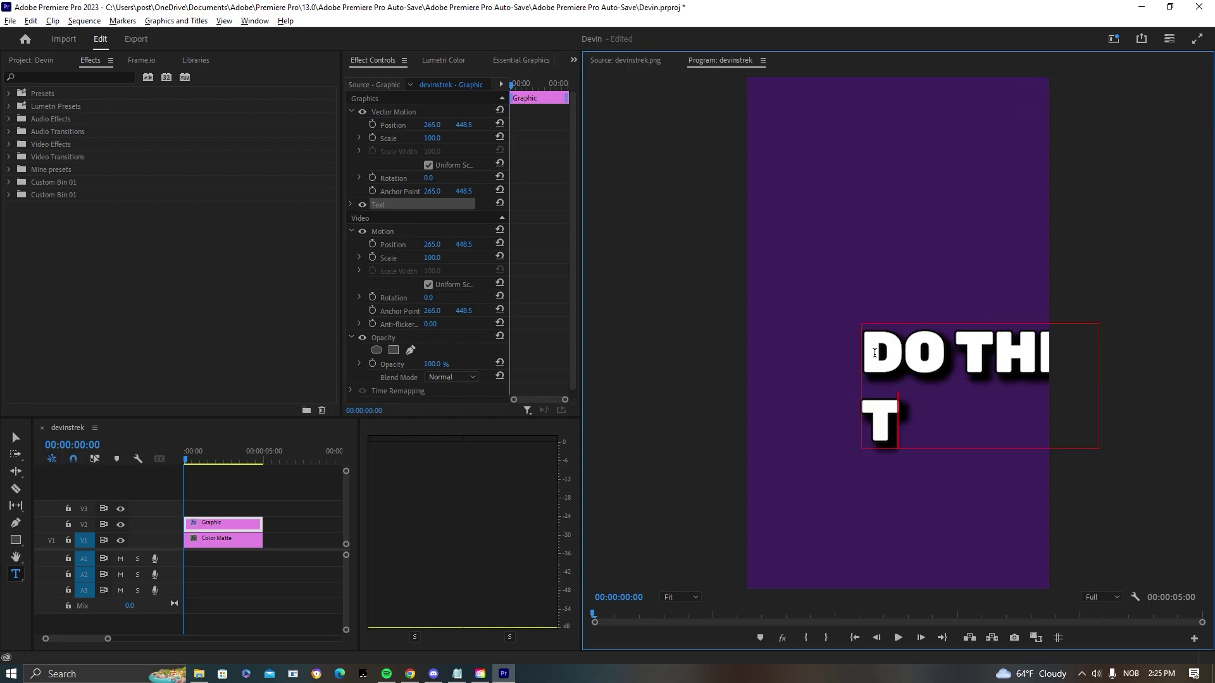
type("rick now")
left_click(16, 438)
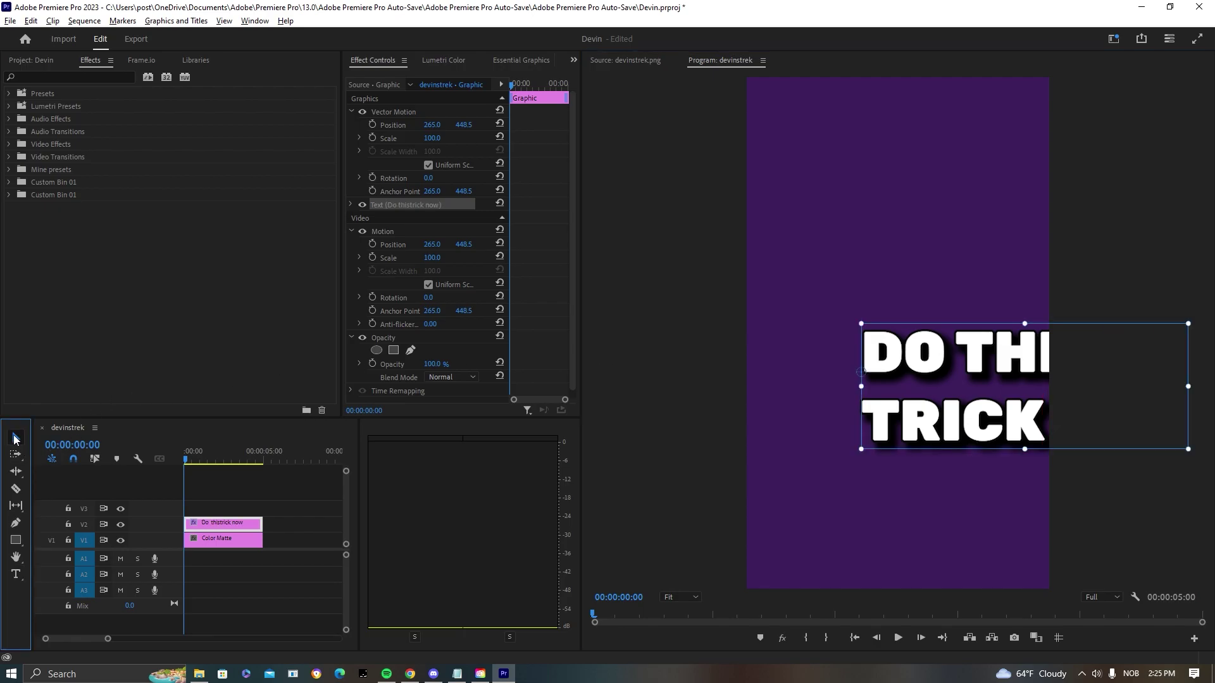
Scale the text block to fit inside the purple frame, then deselect it
left_click_drag(1188, 448, 1011, 426)
left_click_drag(975, 353, 953, 353)
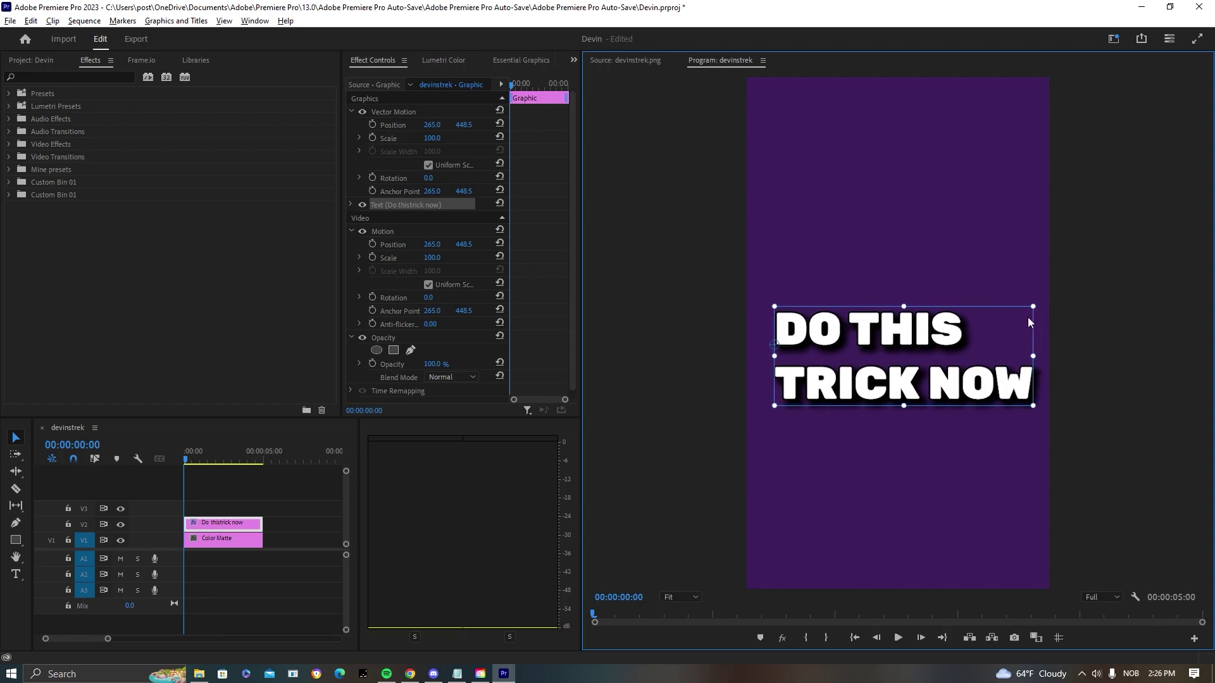
left_click(923, 286)
left_click(905, 350)
Draw a straight pen line from left to right across TRICK, creating Shape 01
left_click(867, 288)
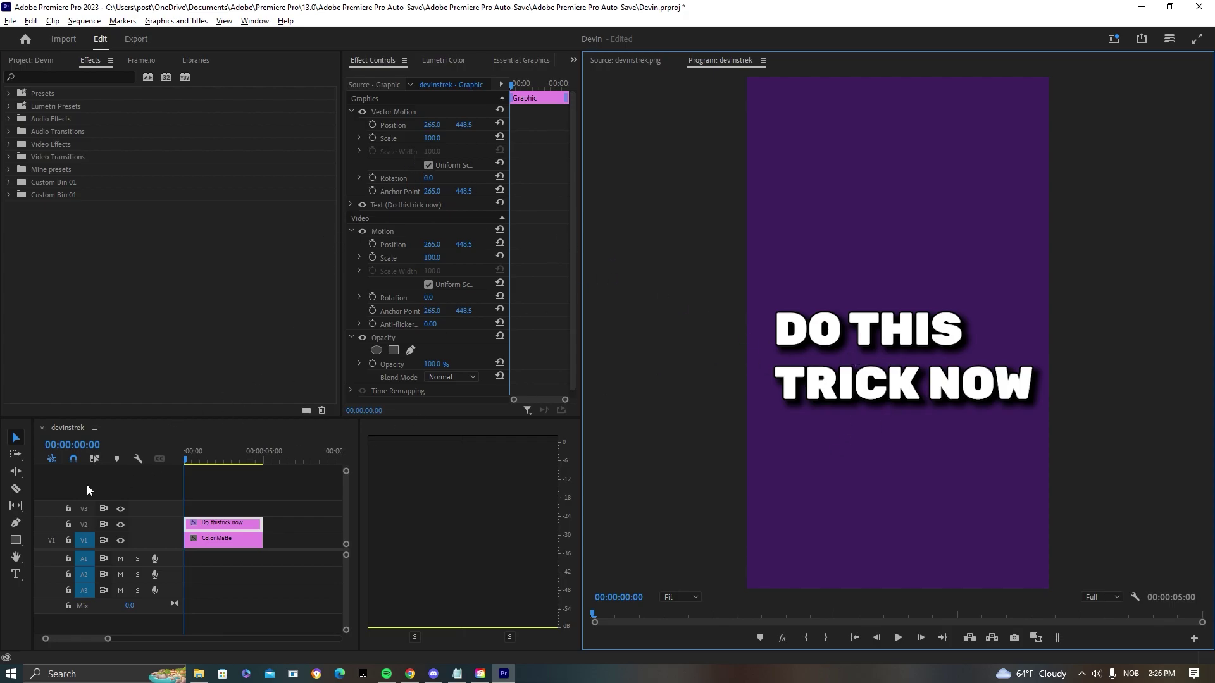
left_click(17, 525)
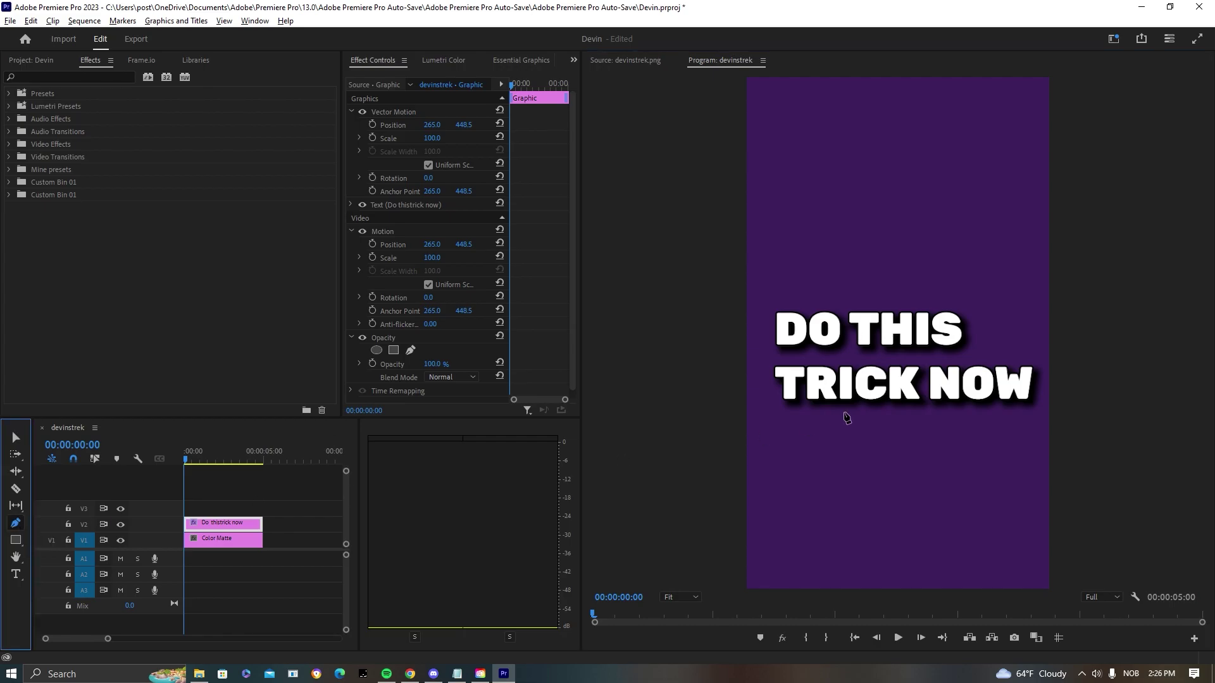
left_click(770, 385)
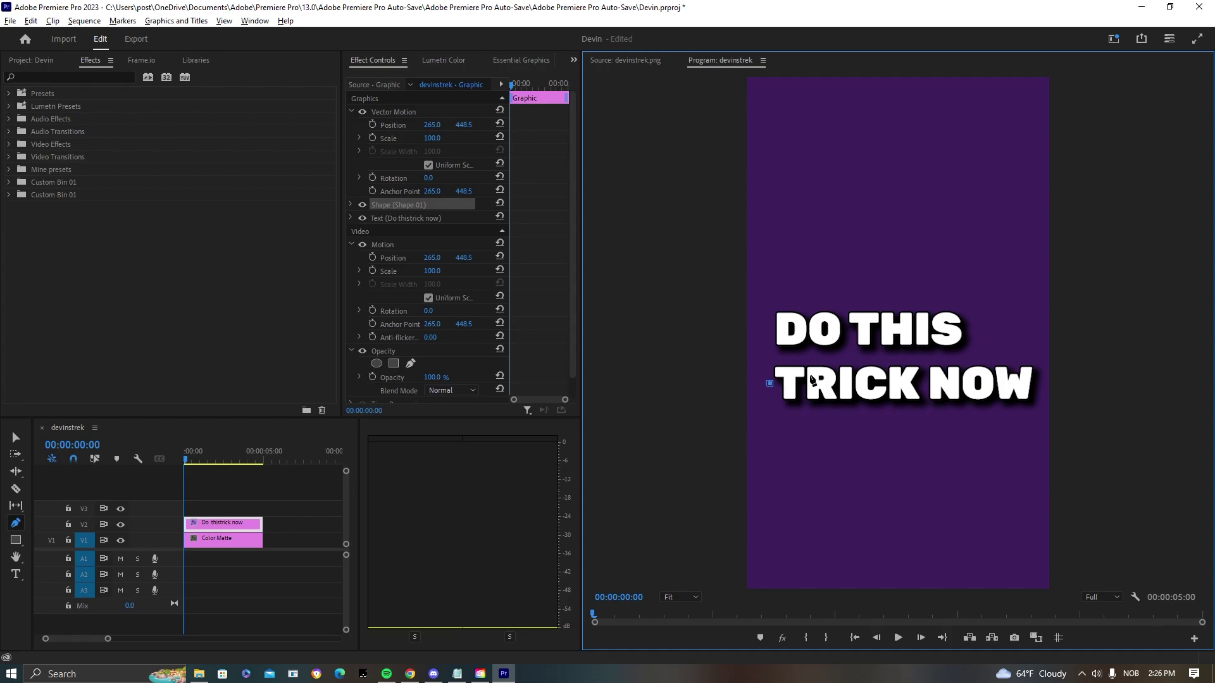
left_click(922, 385)
left_click(351, 205)
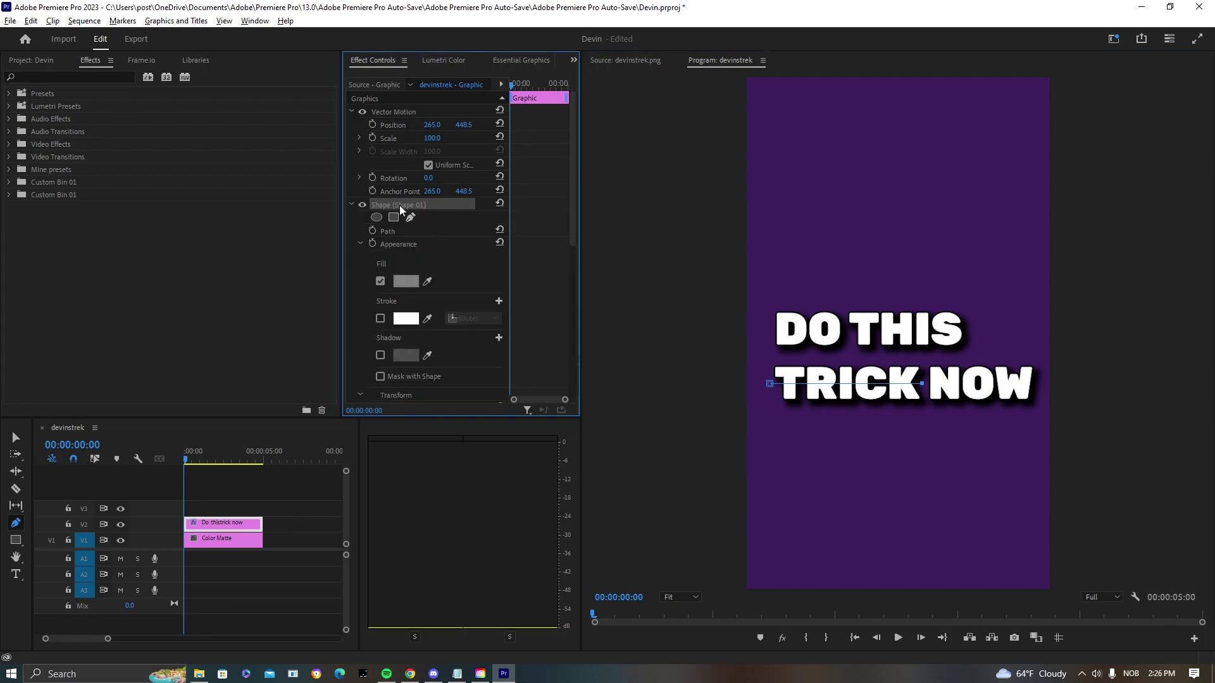
Set the line's fill colour to pure red
left_click(406, 281)
left_click(614, 423)
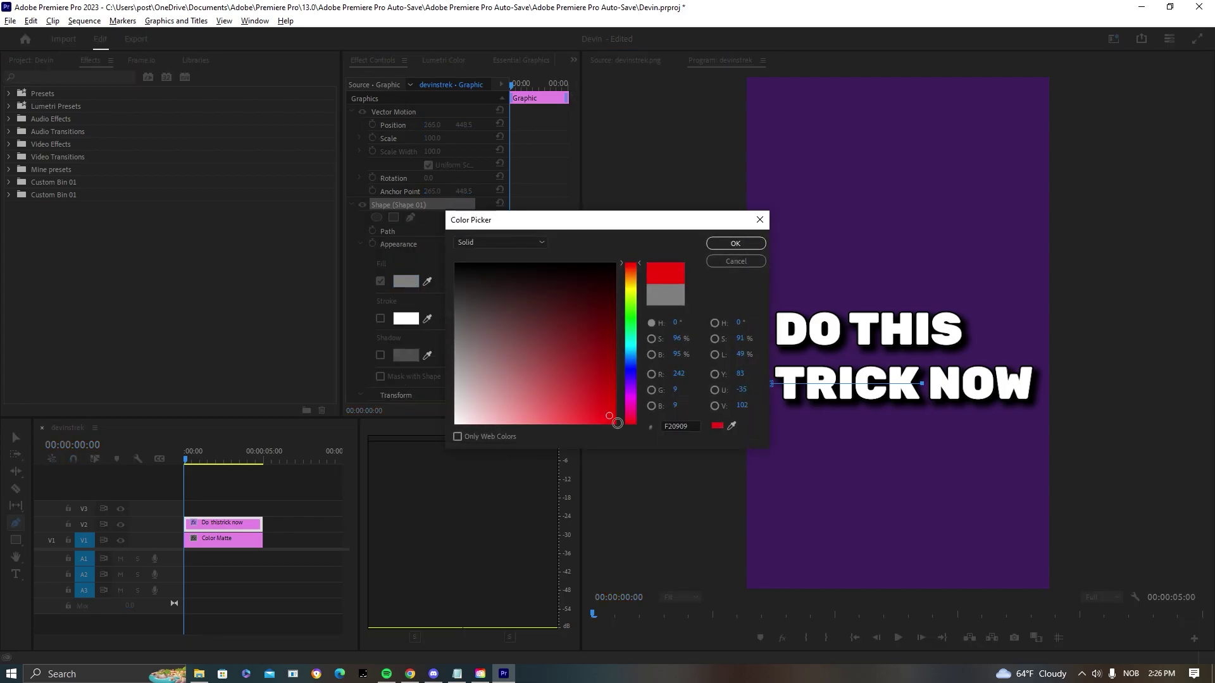
left_click(732, 244)
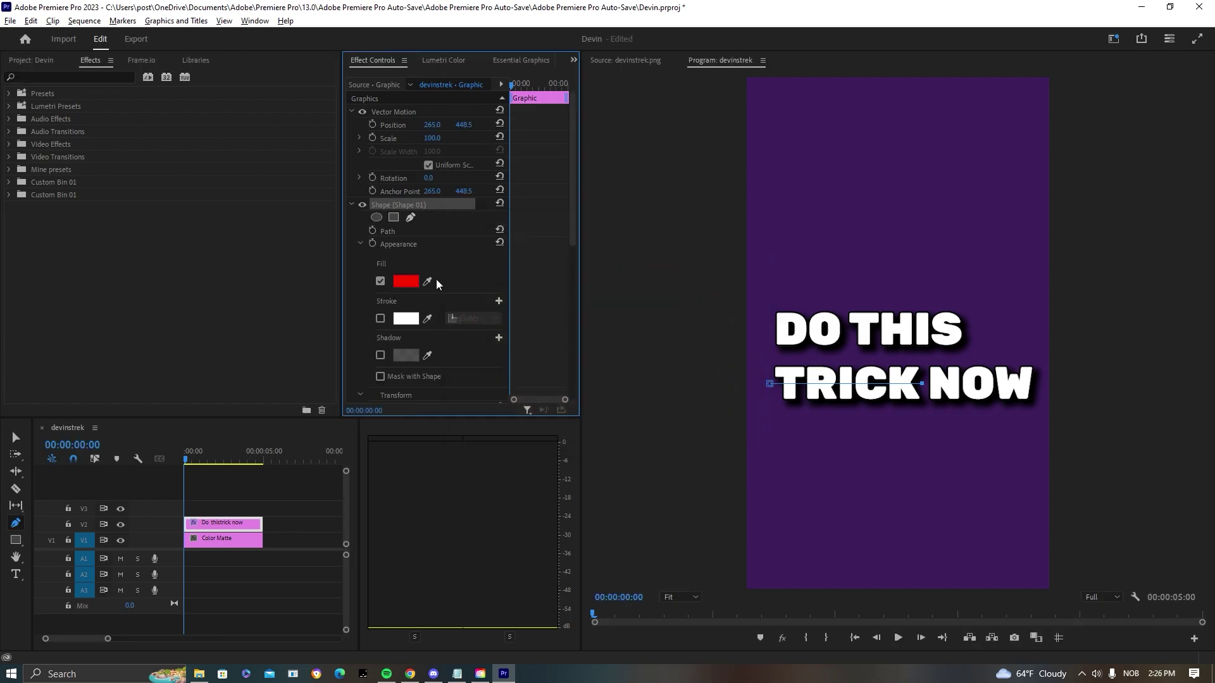
scroll(405, 298, "down", 1)
Enable a red stroke on the line and raise its width to 6.0
left_click(380, 306)
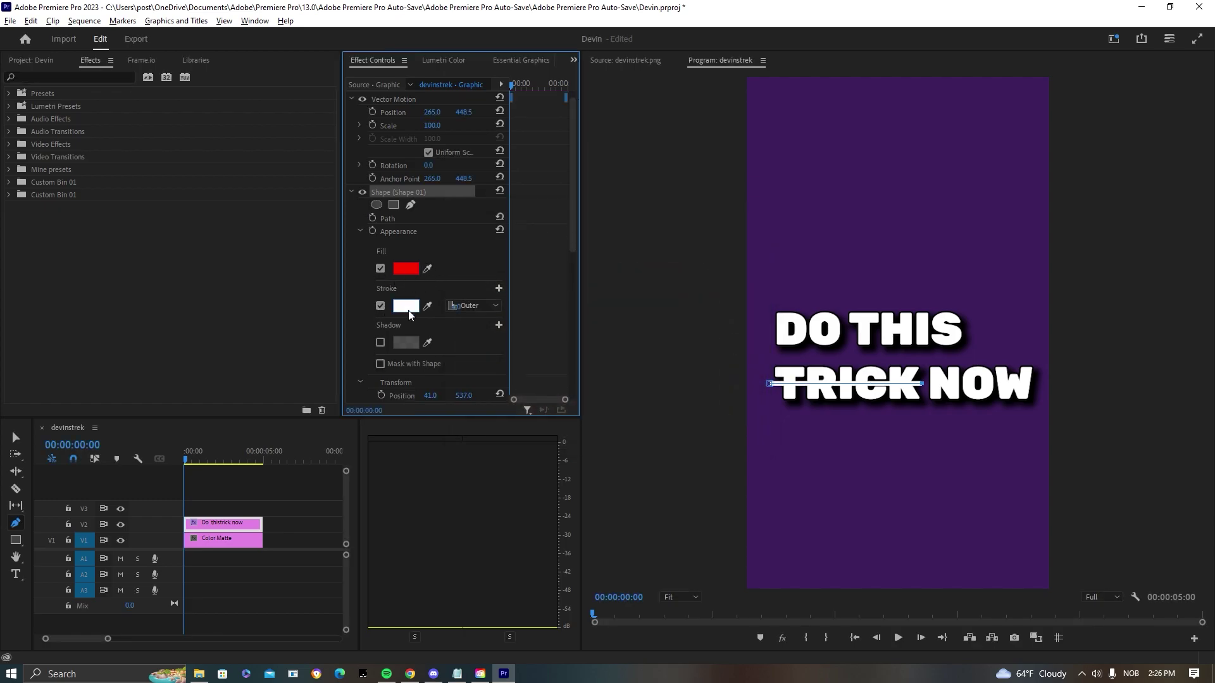
left_click(405, 306)
left_click(614, 421)
left_click(731, 245)
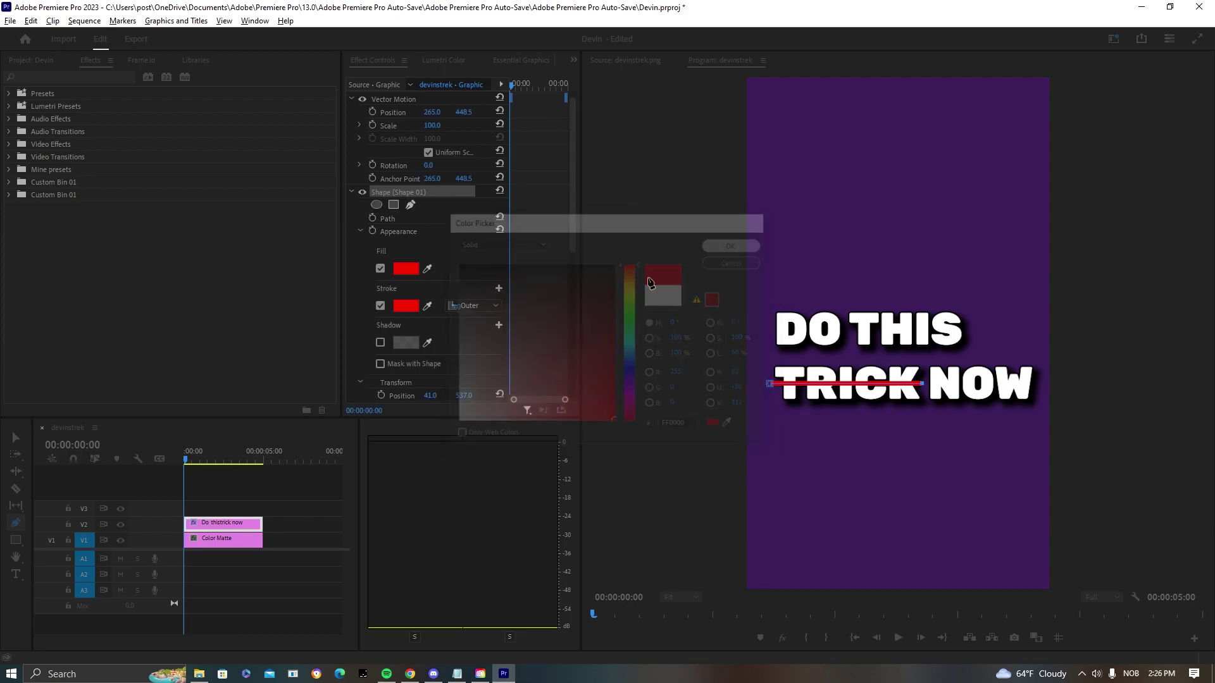
left_click_drag(343, 292, 163, 304)
mouse_move(284, 313)
left_mouse_down()
mouse_move(310, 313)
mouse_move(279, 306)
left_mouse_up()
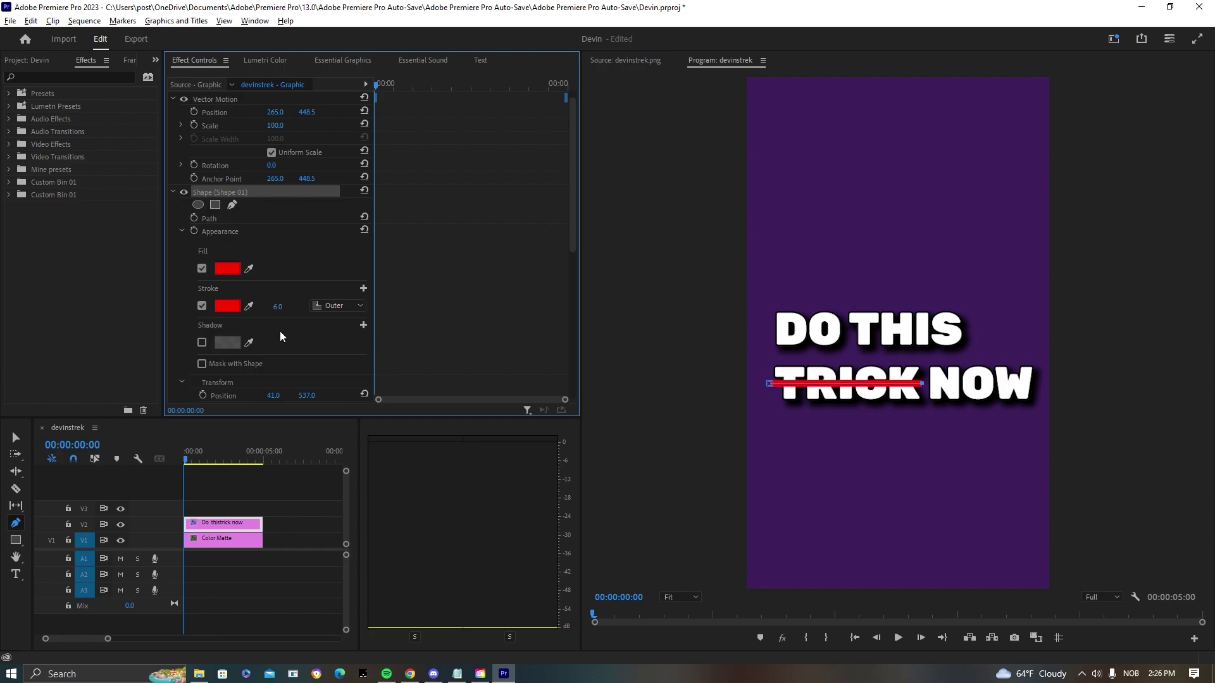
scroll(279, 332, "down", 3)
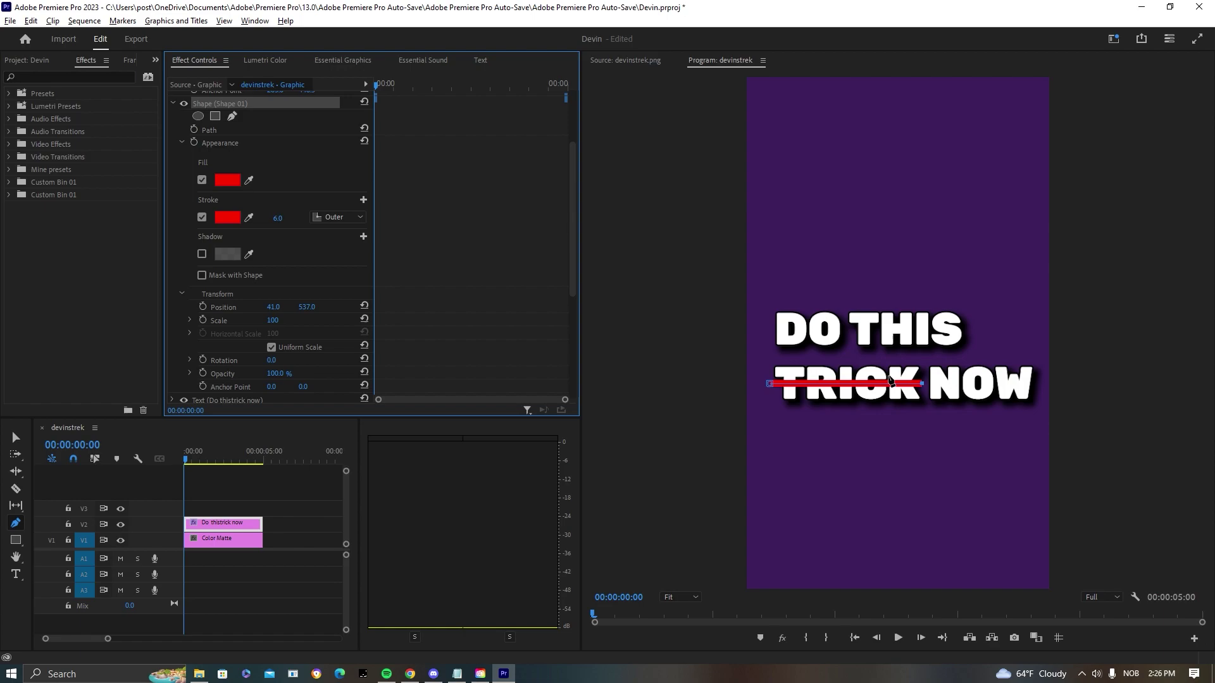
Set the stroke width to 5.0 and enable a black shadow at 100% opacity
left_click(276, 220)
type("5")
key("Return")
left_click(202, 254)
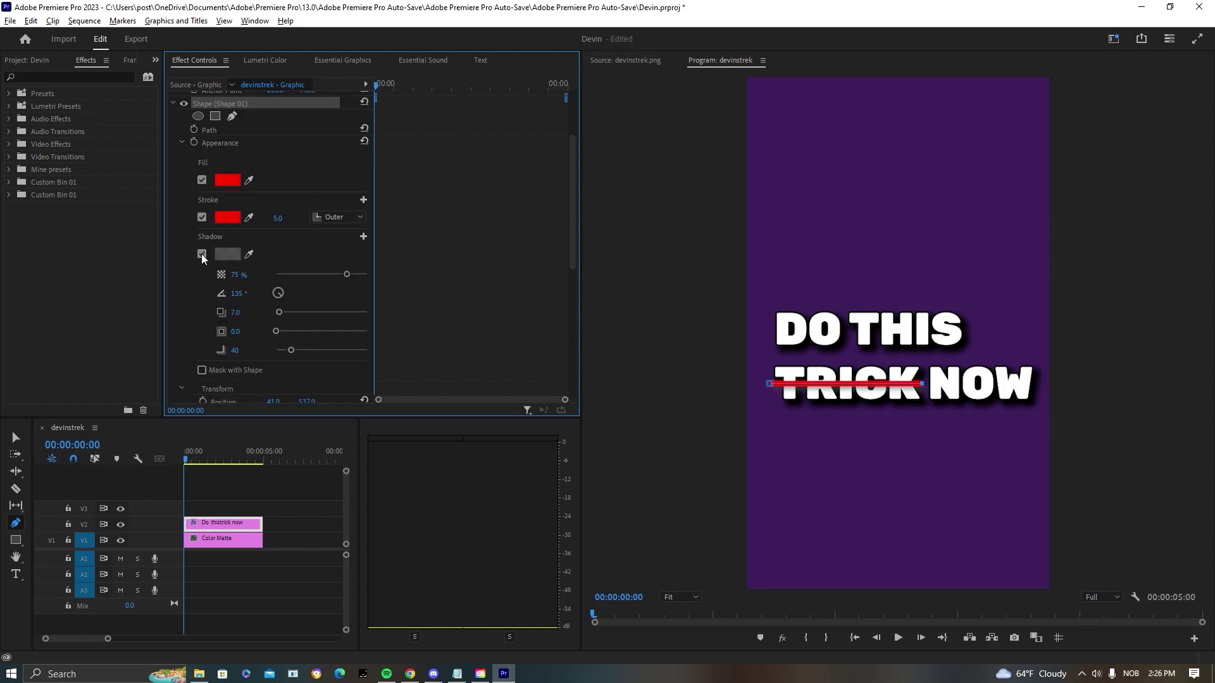
left_click_drag(238, 275, 341, 272)
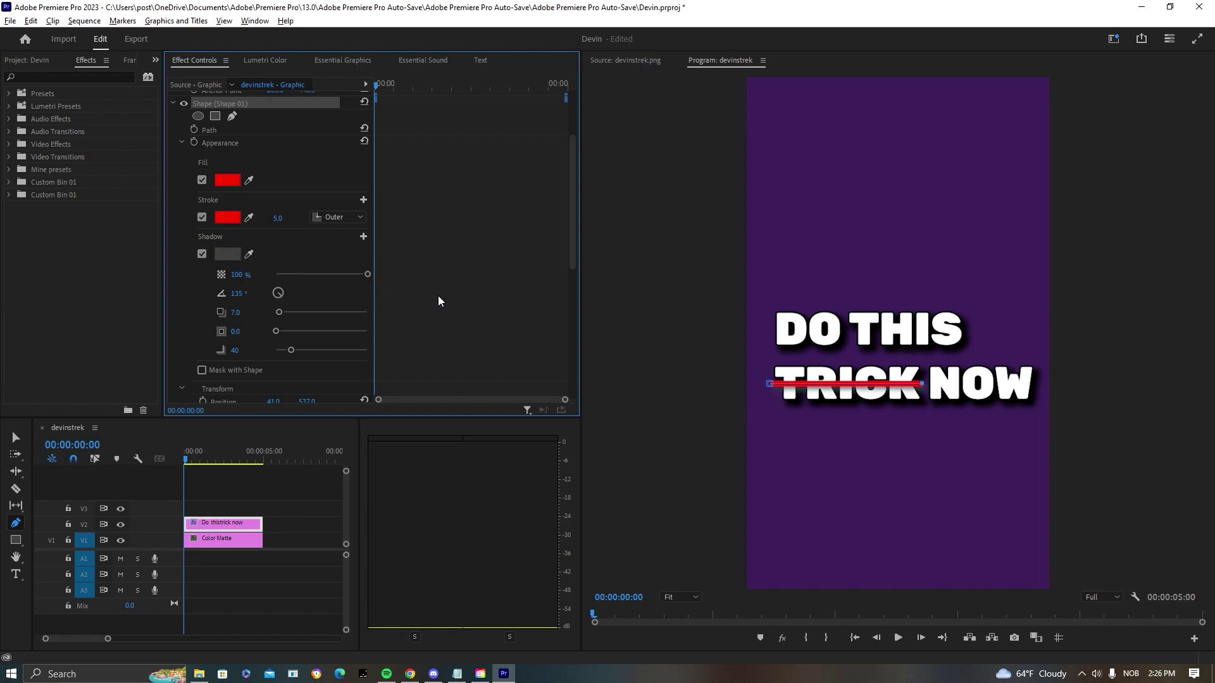
left_click(231, 257)
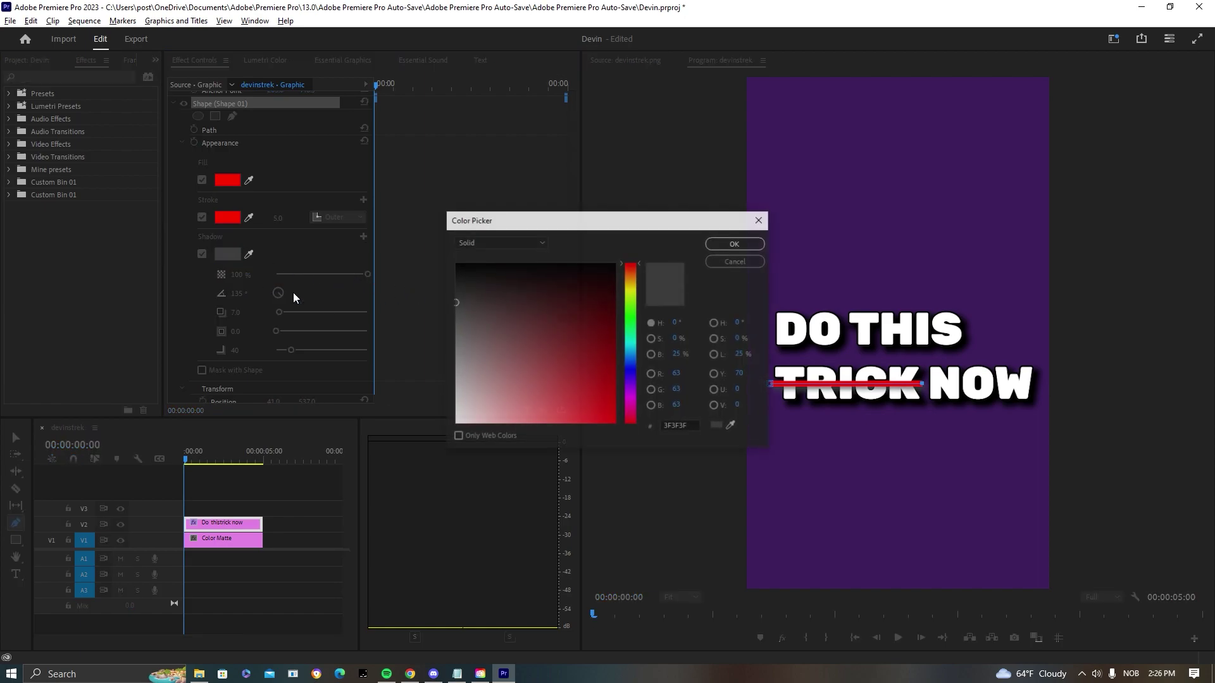
left_click(732, 244)
Adjust the shadow to 178° angle, 13.8 distance and 7.6 size
mouse_move(269, 294)
left_mouse_down()
mouse_move(276, 303)
mouse_move(258, 276)
mouse_move(277, 307)
left_mouse_up()
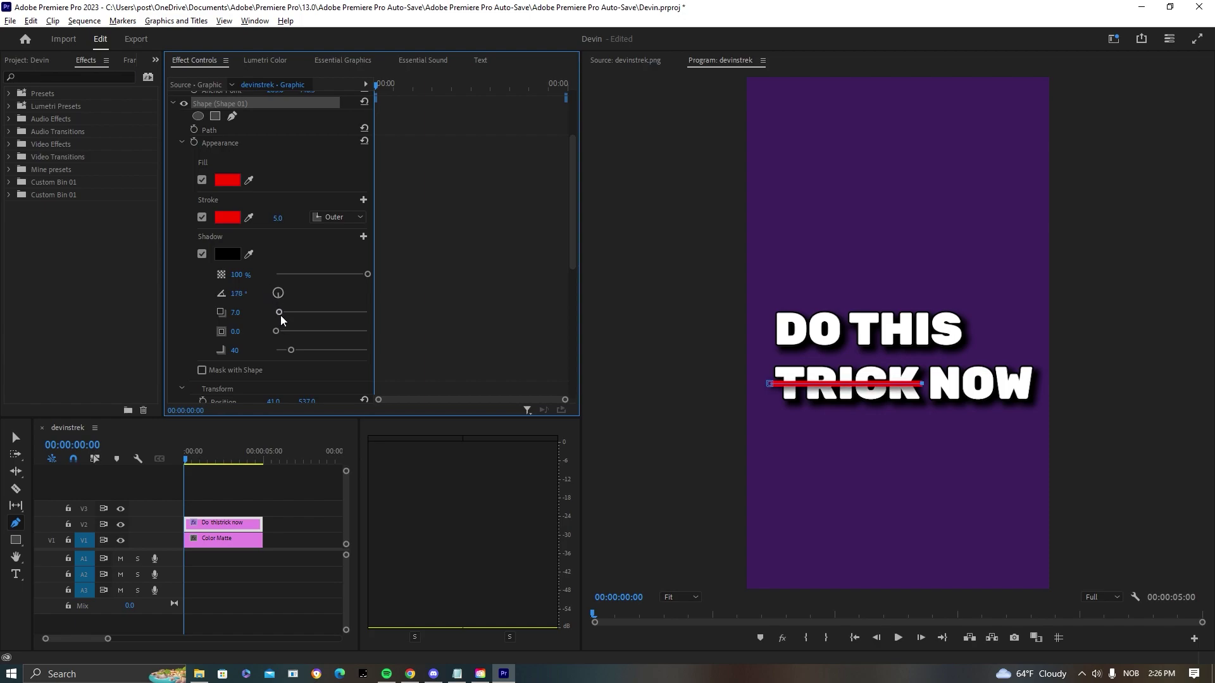
mouse_move(280, 315)
left_mouse_down()
mouse_move(305, 316)
mouse_move(281, 317)
left_mouse_up()
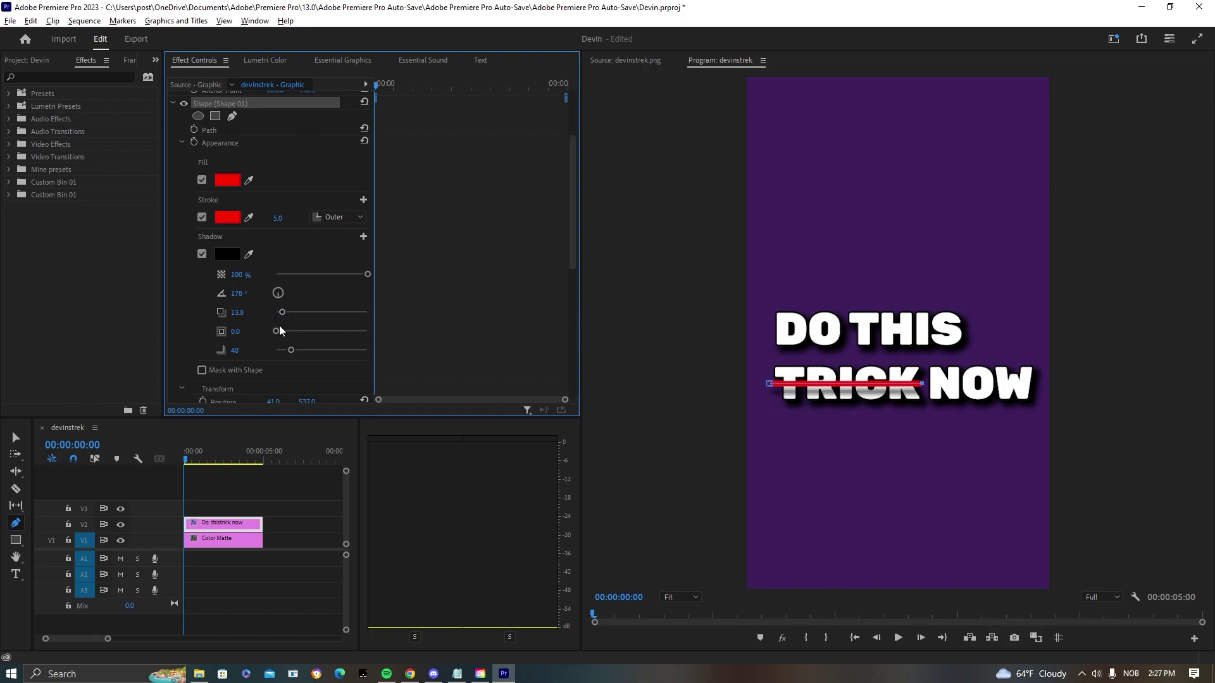
mouse_move(278, 330)
left_mouse_down()
mouse_move(297, 332)
mouse_move(283, 333)
left_mouse_up()
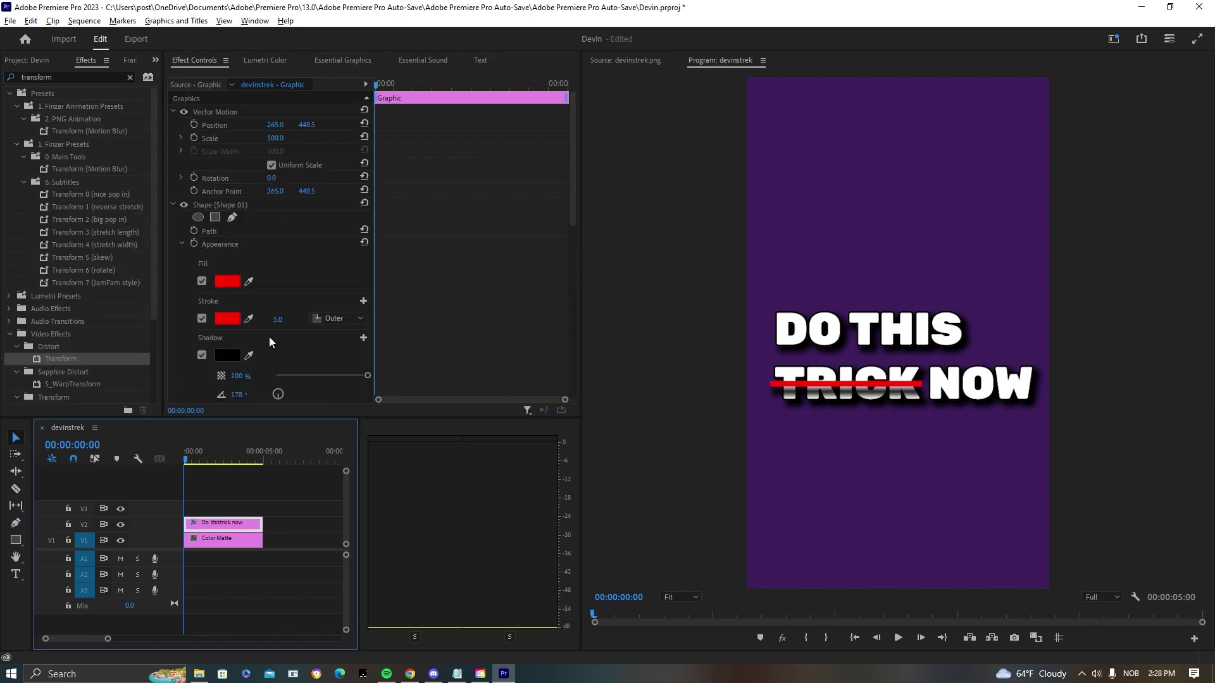
Add a rectangular mask over TRICK's left side and keyframe Mask Path, Feather and Opacity
scroll(232, 308, "up", 2)
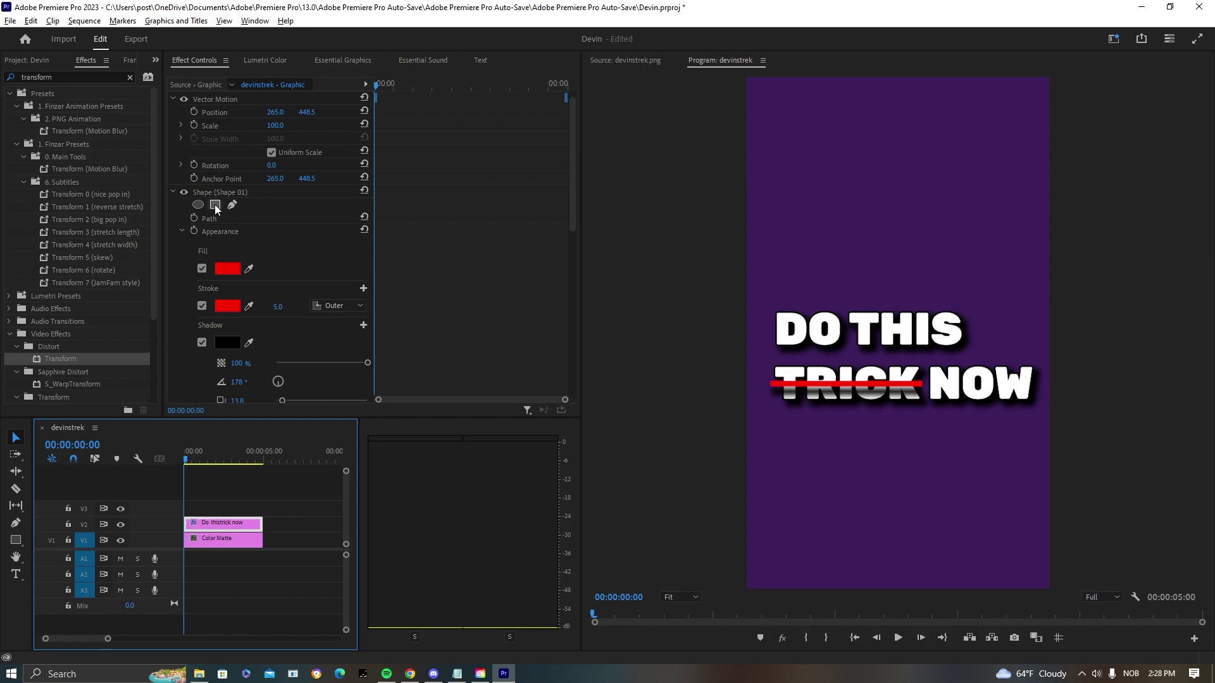
left_click(215, 205)
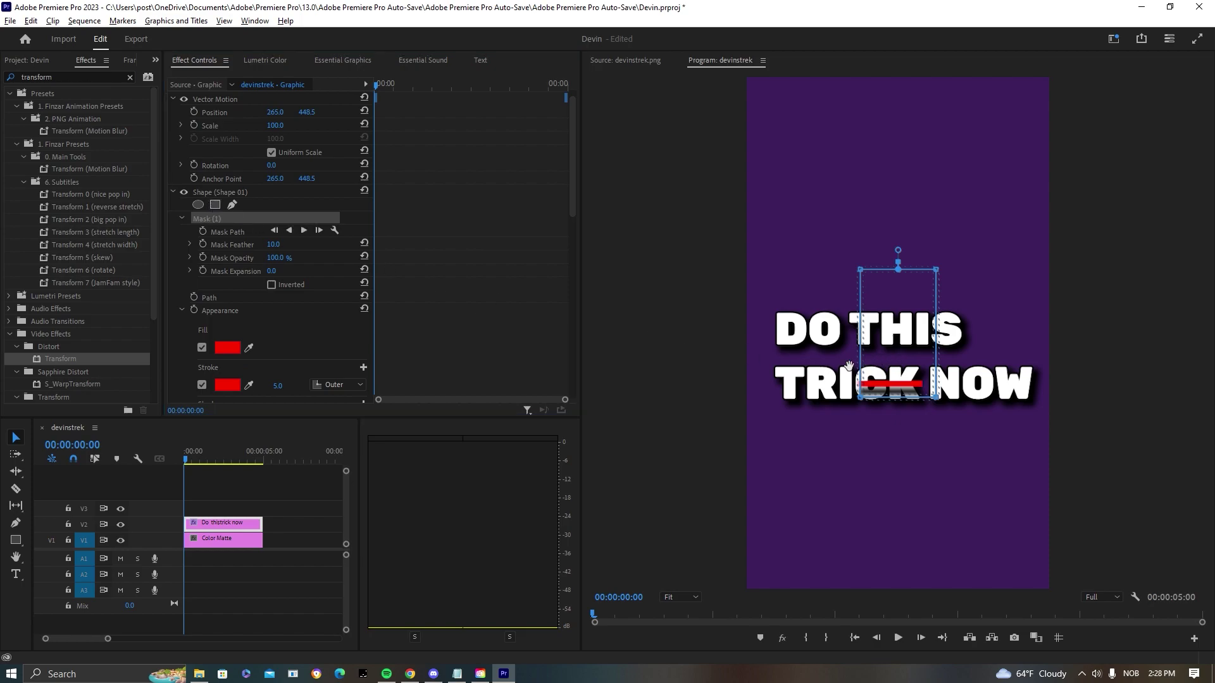
left_click_drag(879, 362, 685, 384)
left_click(203, 232)
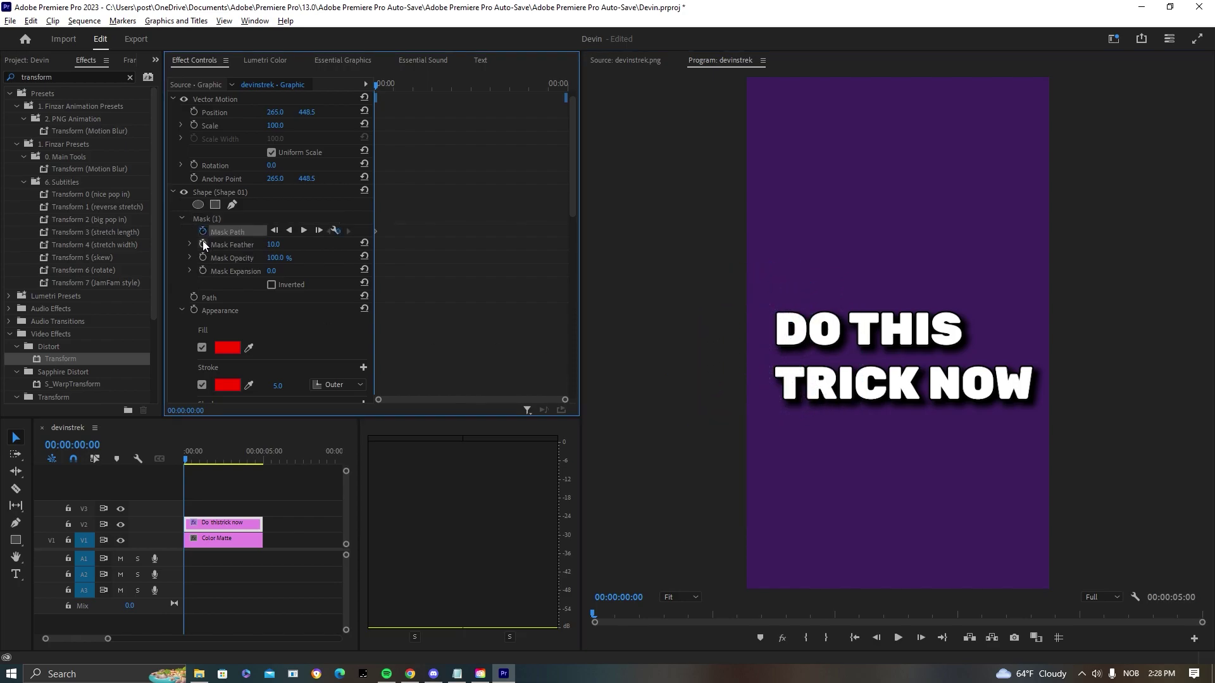
left_click(203, 245)
left_click(203, 258)
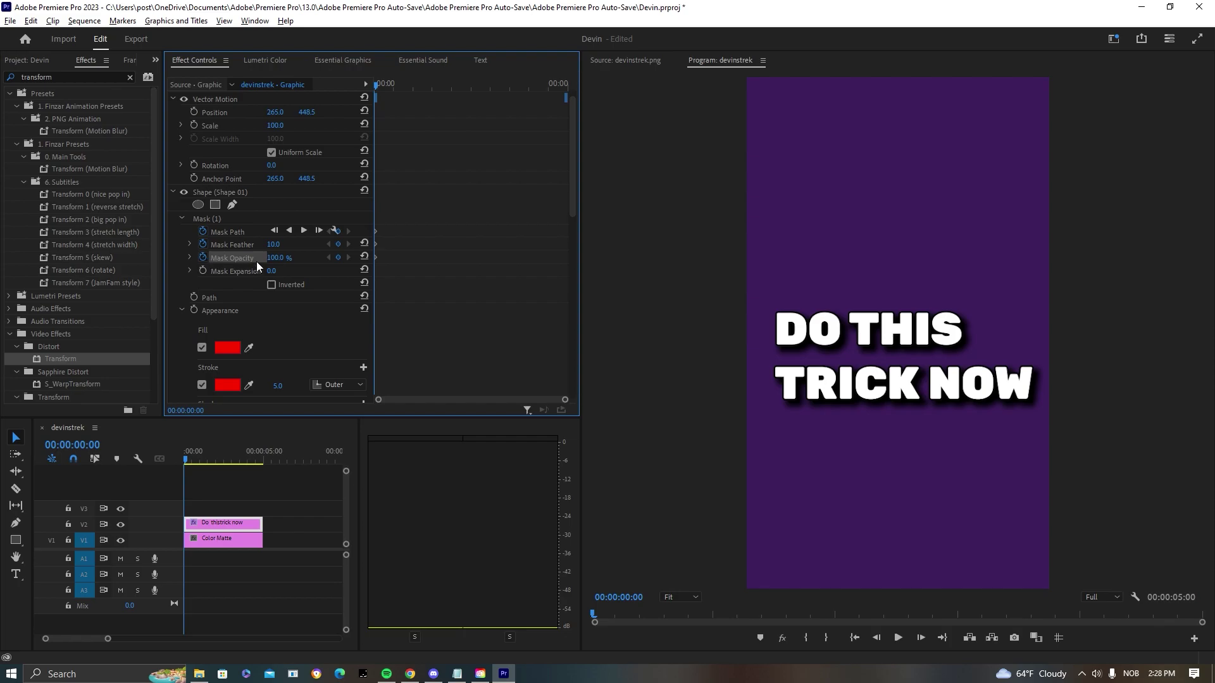
Stretch the mask's top-left and bottom-left corners leftward to widen it
left_click(744, 361)
left_click_drag(693, 300, 594, 294)
left_click_drag(694, 432, 589, 435)
left_click(284, 124)
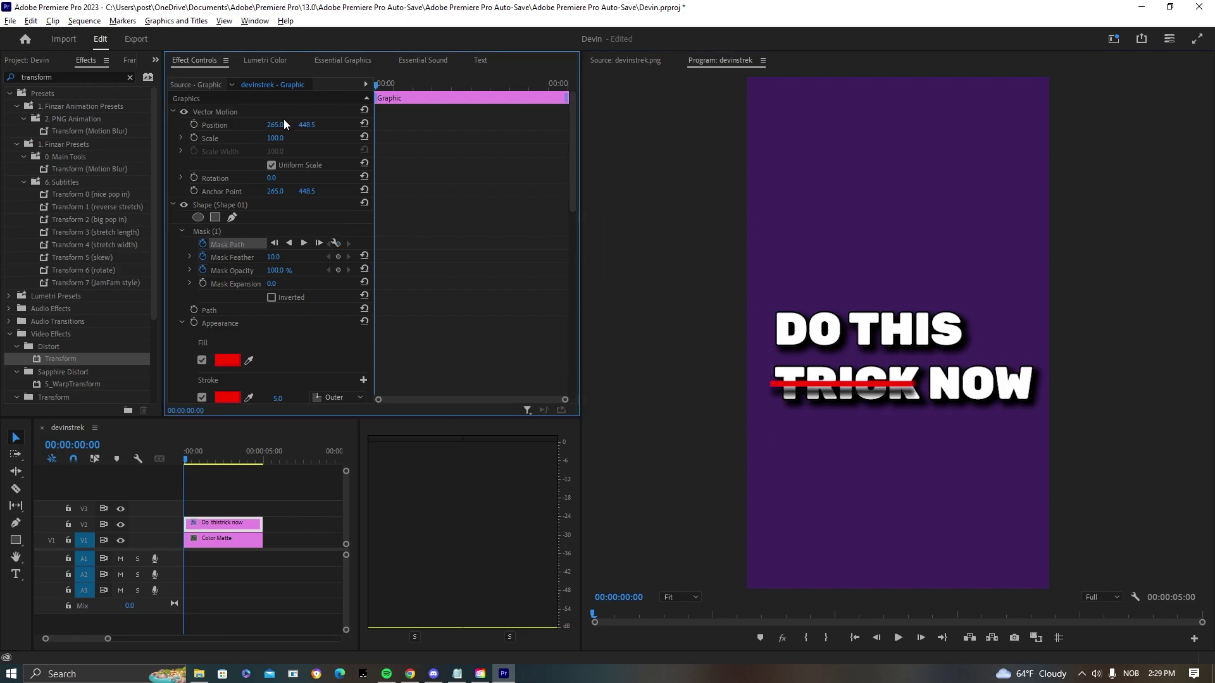
At frame 0, move the mask off the text and set feather and opacity keyframes
left_click(214, 232)
left_click_drag(764, 355, 747, 388)
left_click(339, 257)
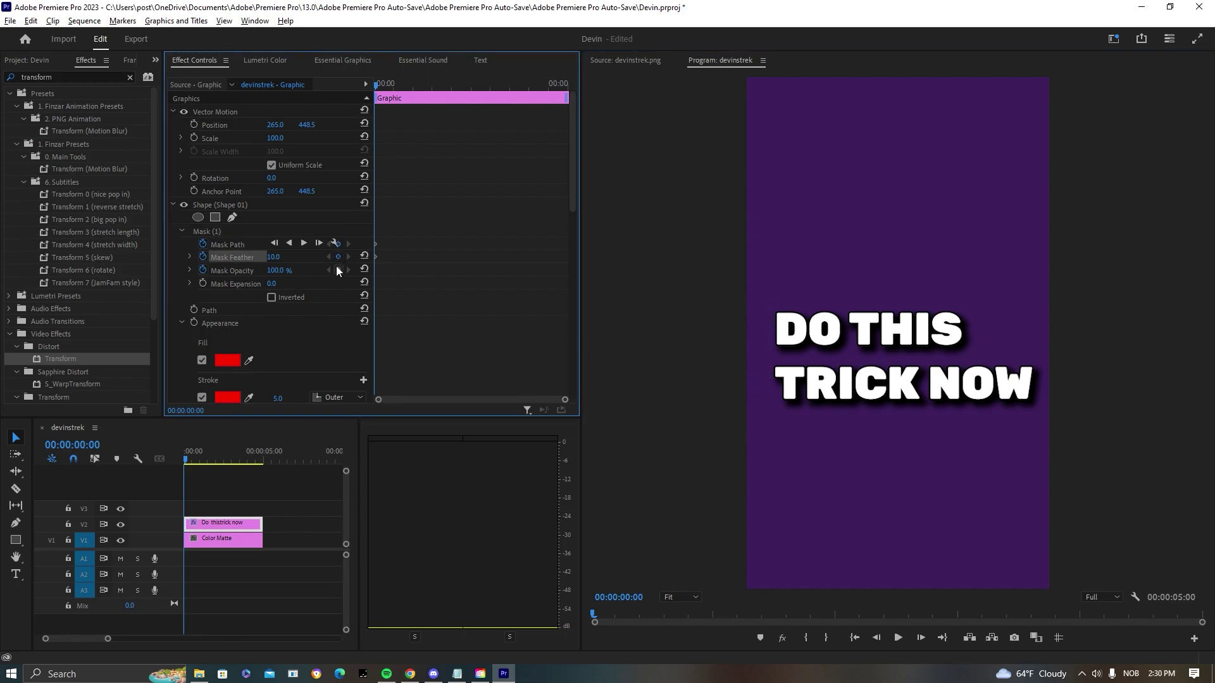
left_click(336, 270)
Add Mask Path keyframes through 00:00:01:08, sliding the mask right to reveal the whole line
left_click(380, 89)
left_click_drag(380, 88, 391, 90)
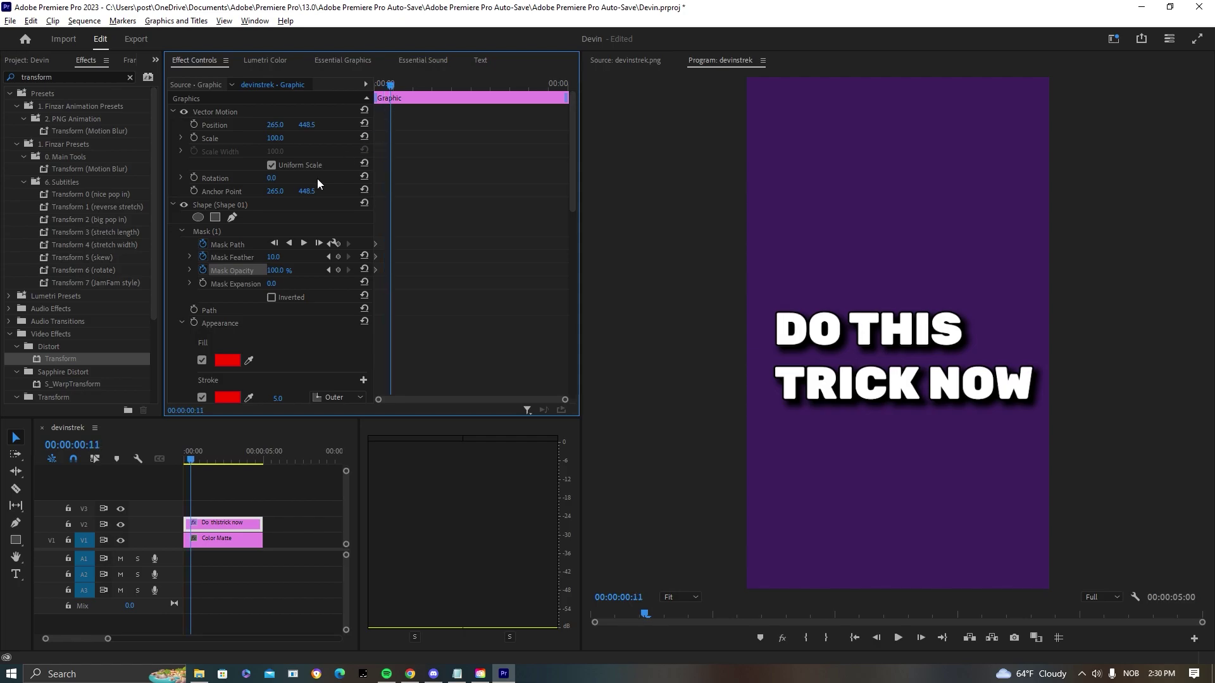
left_click(239, 209)
left_click(230, 232)
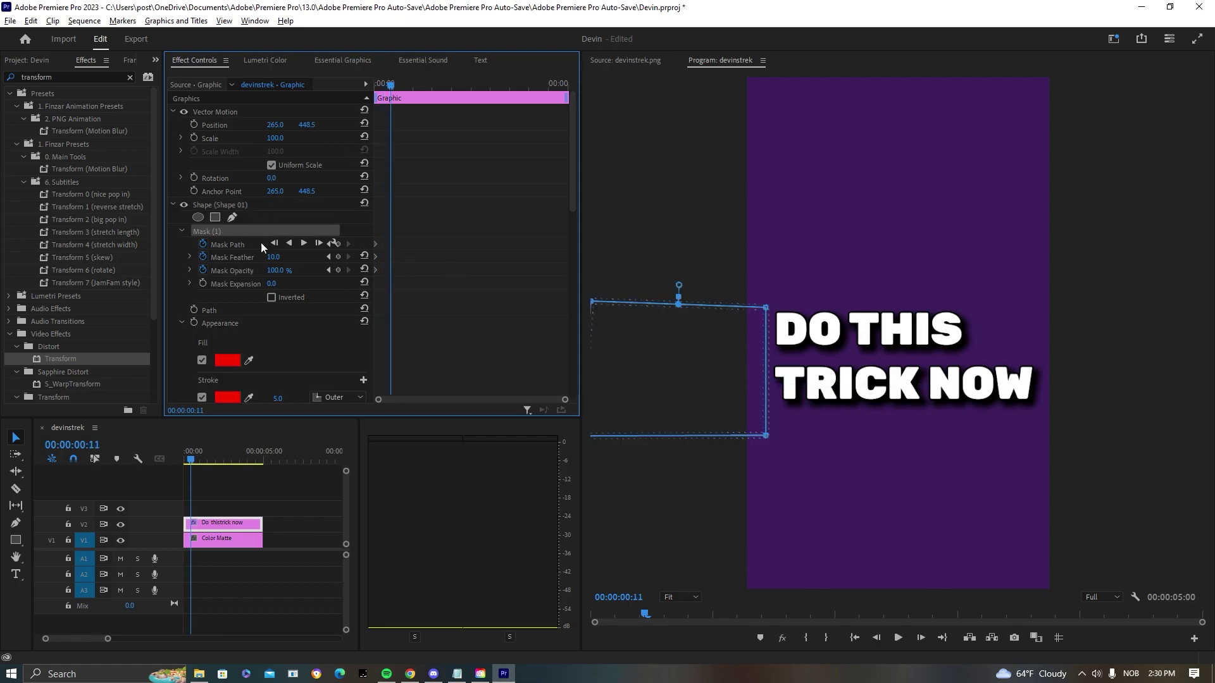
left_click_drag(726, 372, 778, 372)
left_click_drag(390, 88, 406, 88)
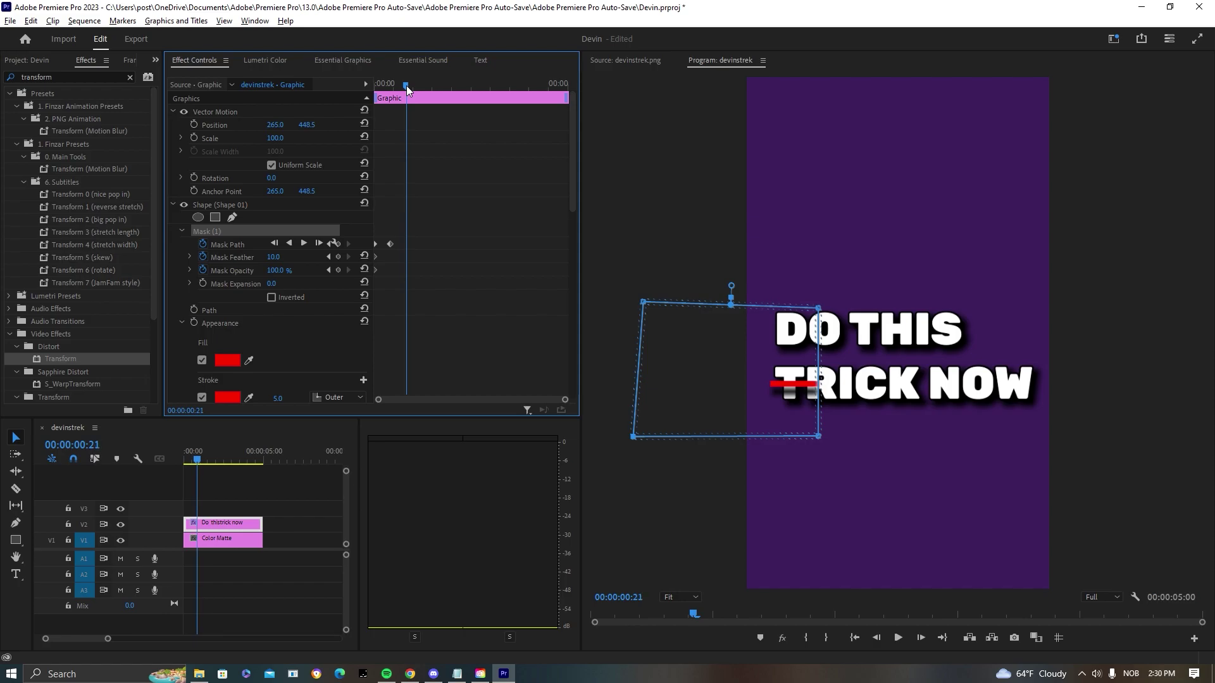
left_click_drag(748, 370, 779, 372)
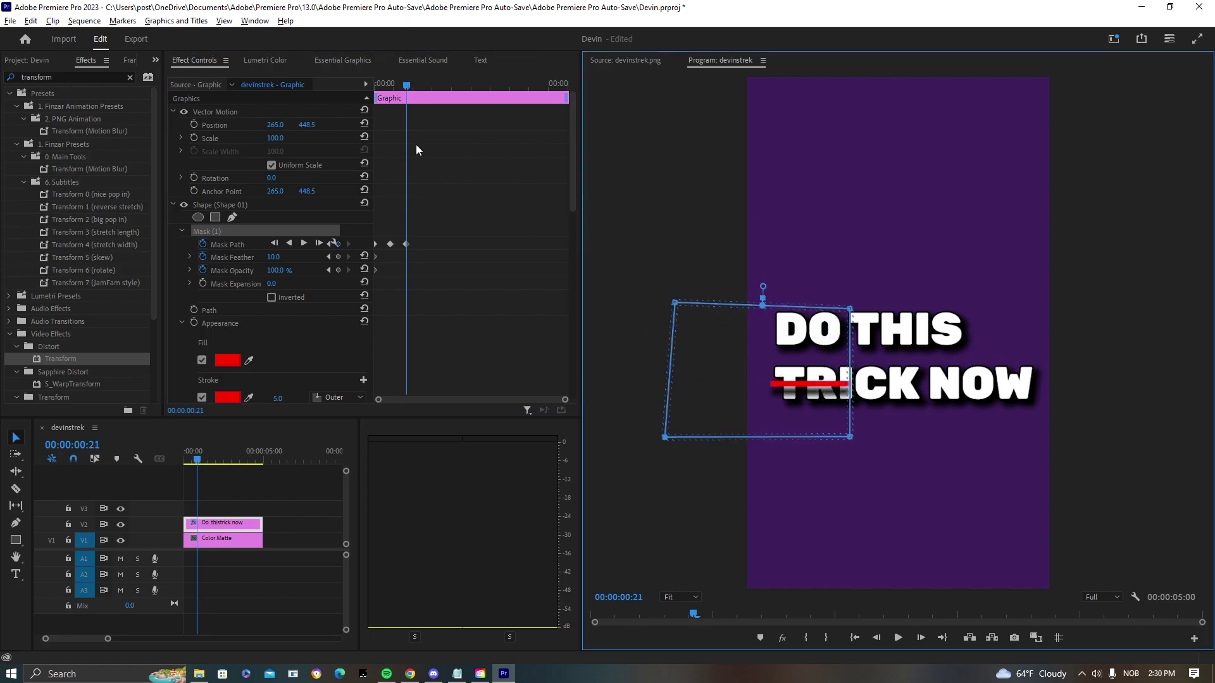
left_click_drag(411, 89, 415, 88)
left_click_drag(765, 379, 790, 378)
left_click_drag(417, 90, 425, 89)
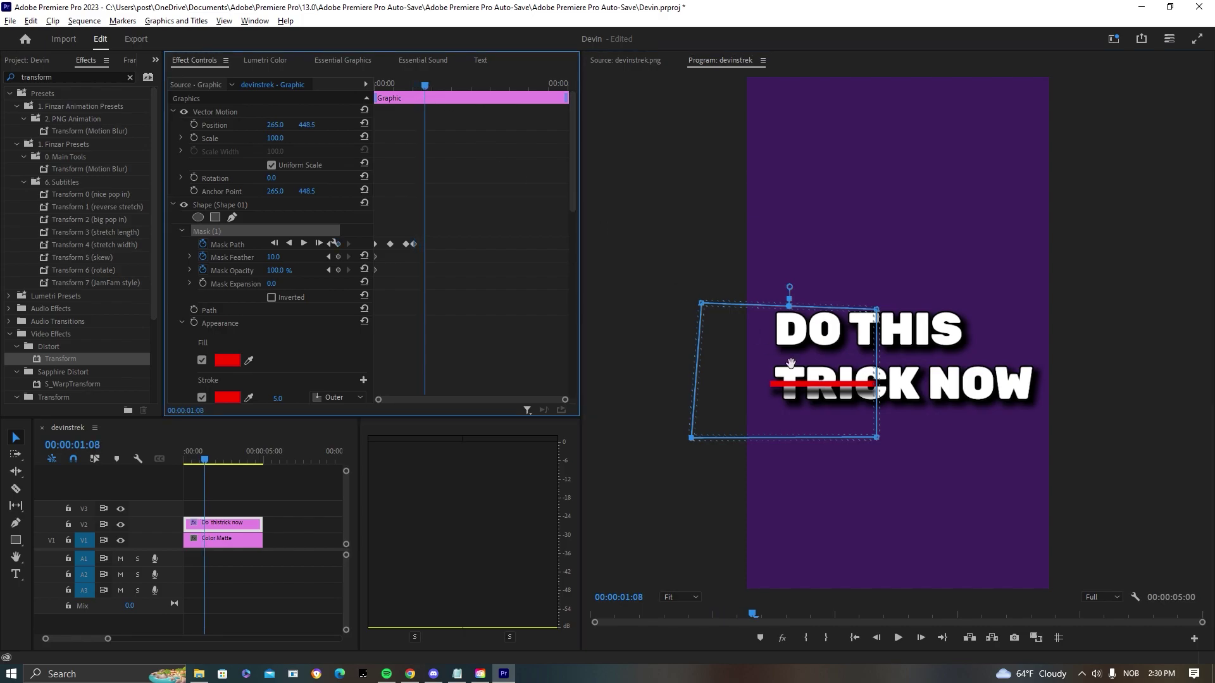
left_click_drag(787, 378, 879, 391)
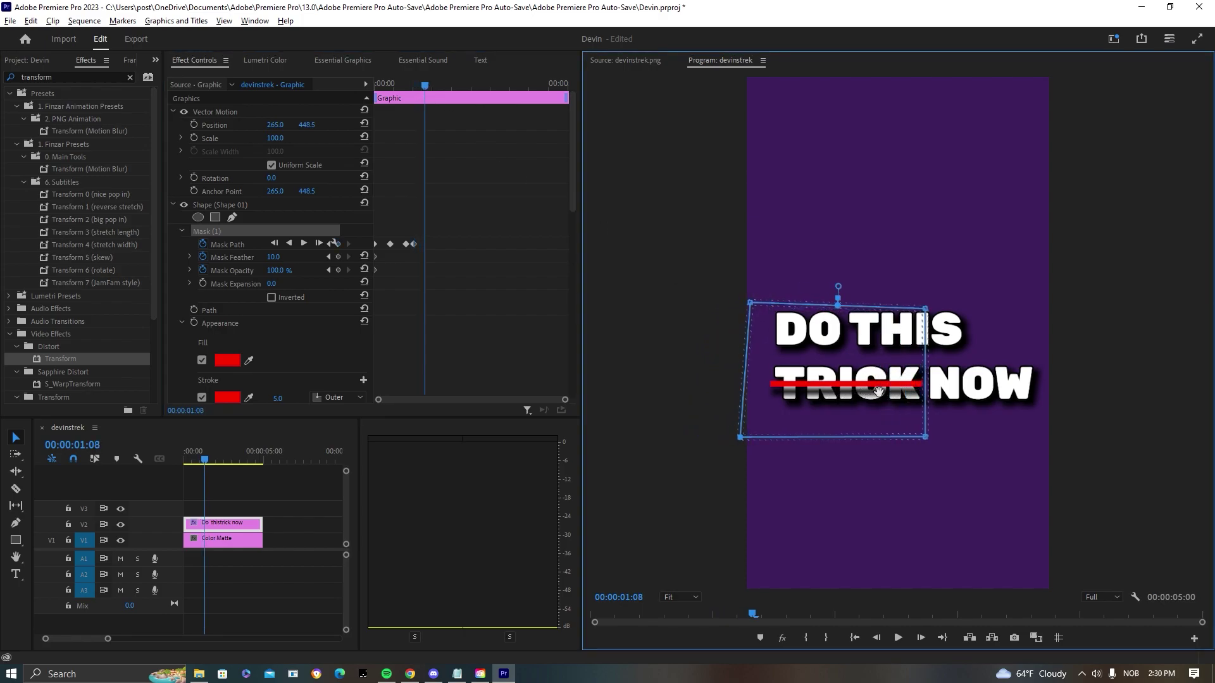
Preview the animation from the start and save the project with Ctrl+S
key("Home")
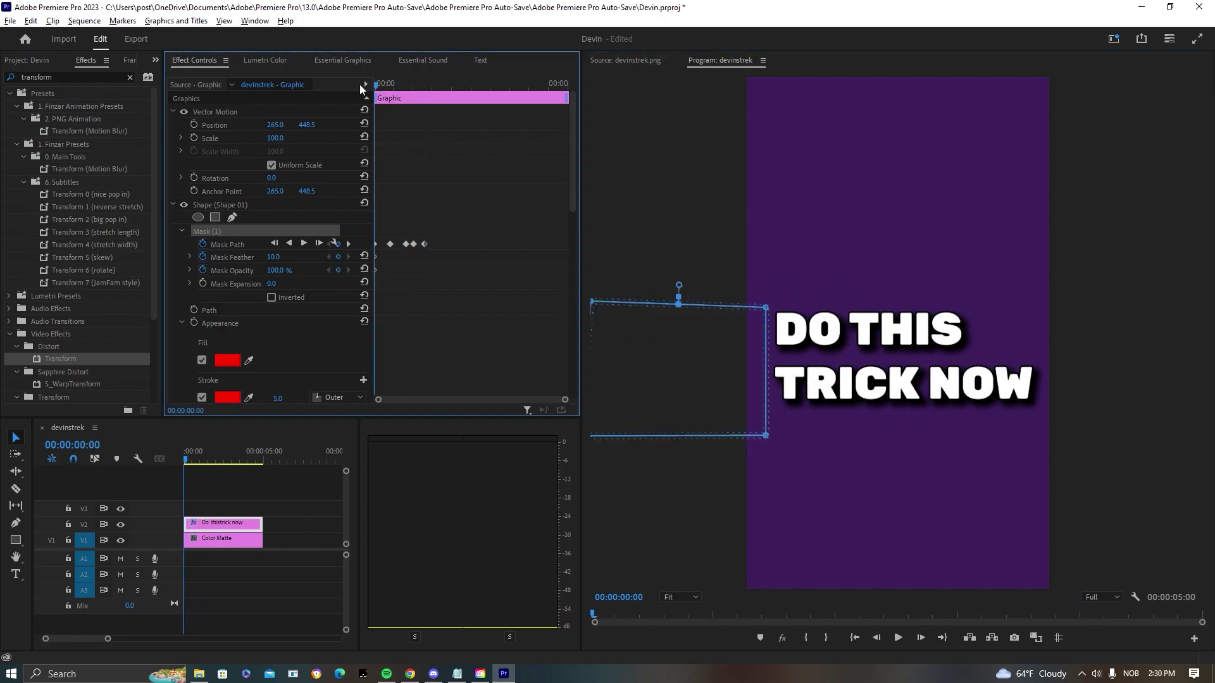
left_click(276, 493)
key("space")
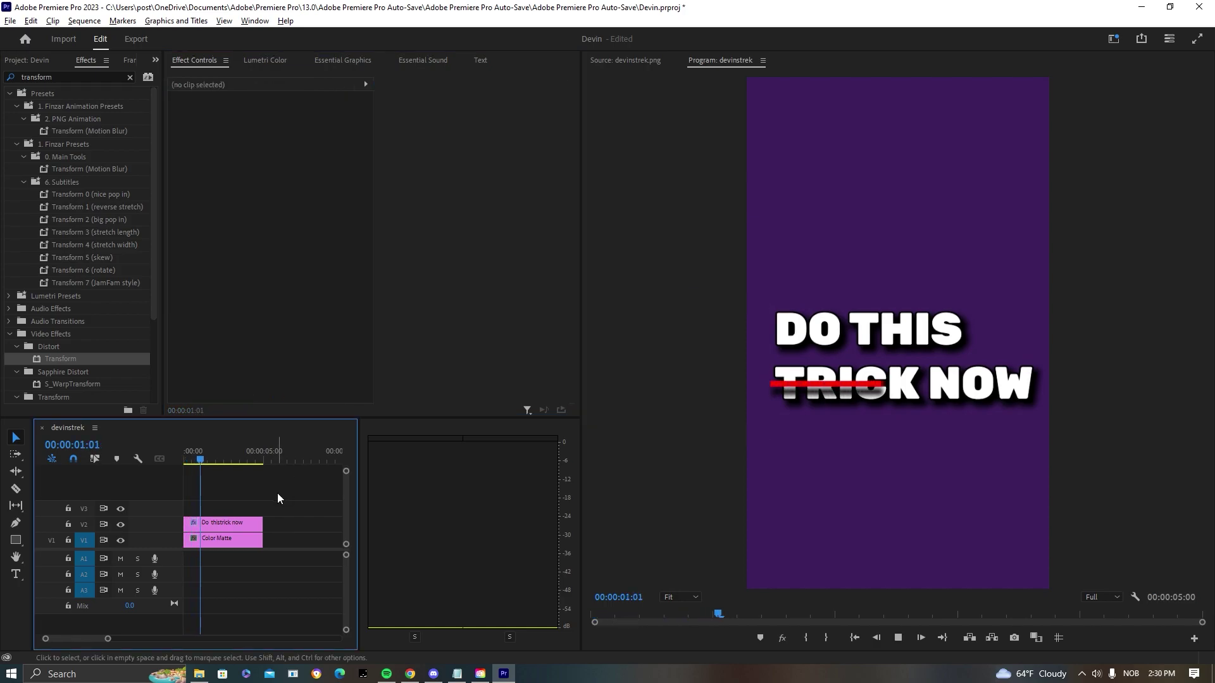
key("space")
key("ctrl+s")
Move the Mask Path keyframe earlier to 00:00:00:08
left_click(250, 523)
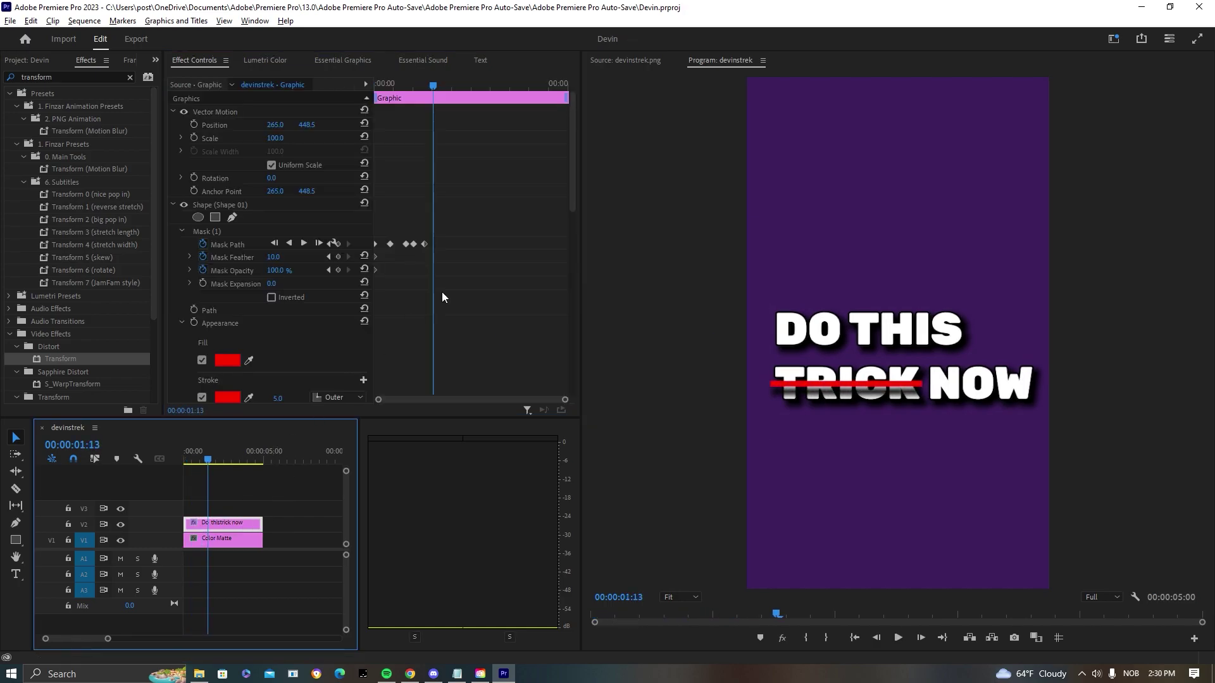
left_click_drag(435, 84, 373, 82)
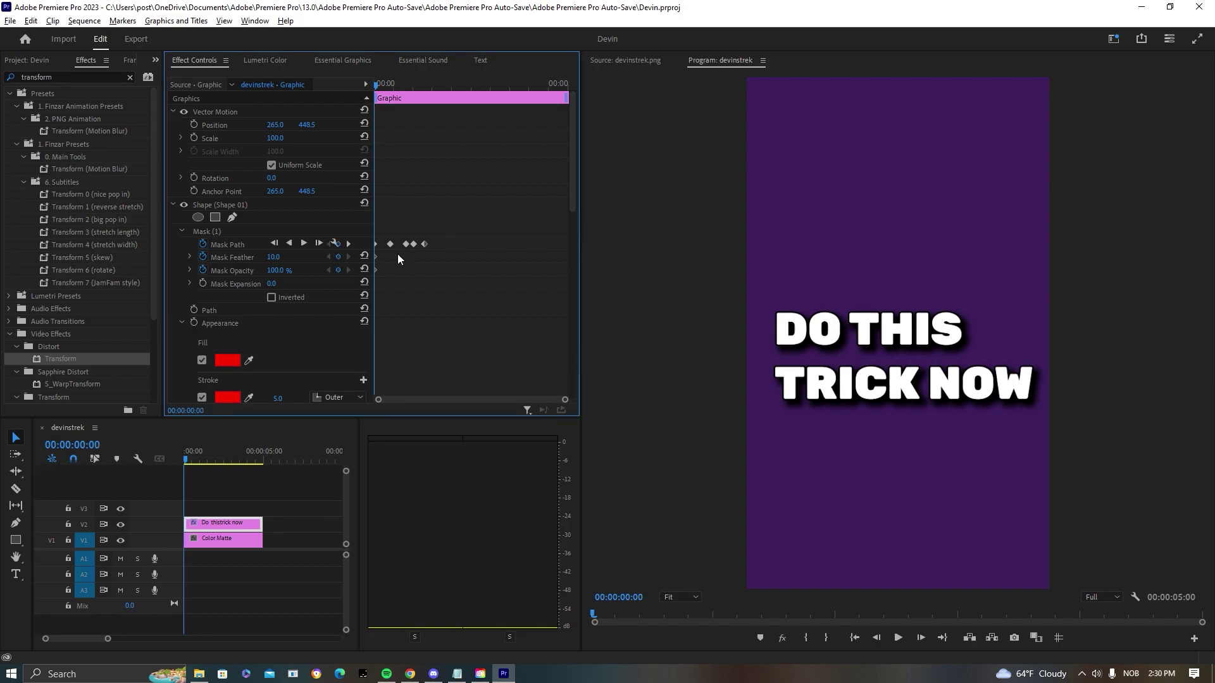
key("Right")
key("Right")
key("Right")
key("Right")
key("Right")
key("Right")
key("Right")
key("Right")
left_click_drag(390, 244, 415, 251)
Replay the strike-through animation from the start to check the timing
left_click_drag(387, 85, 376, 85)
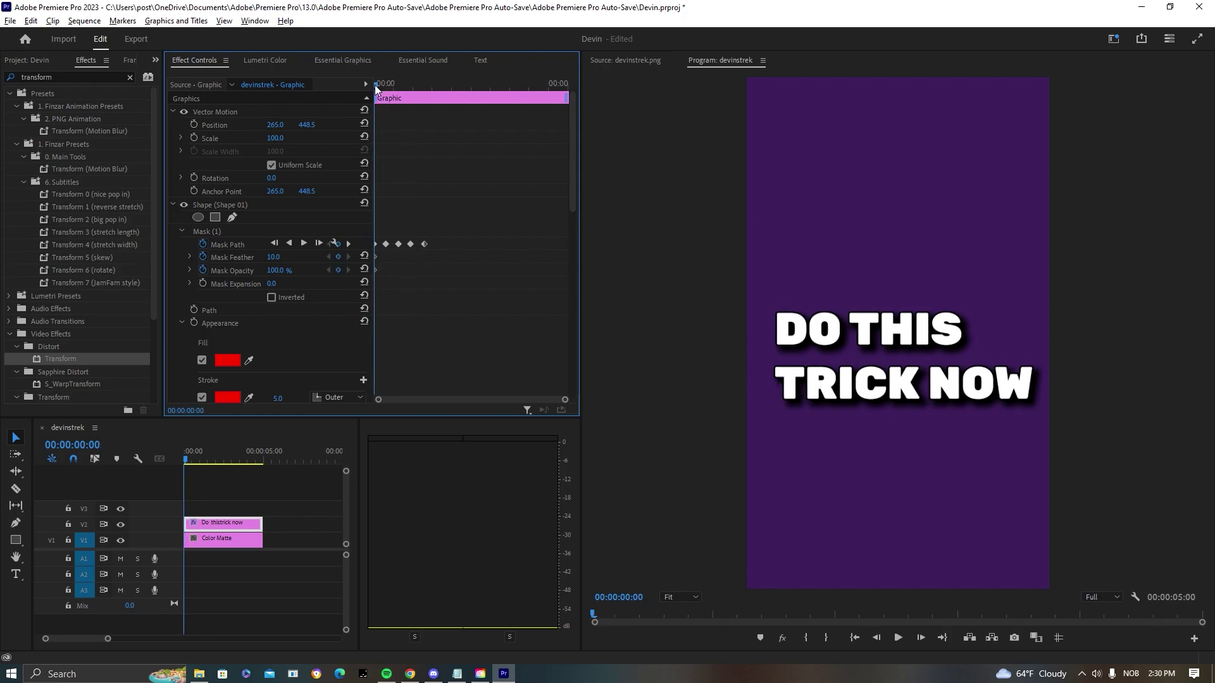
key("space")
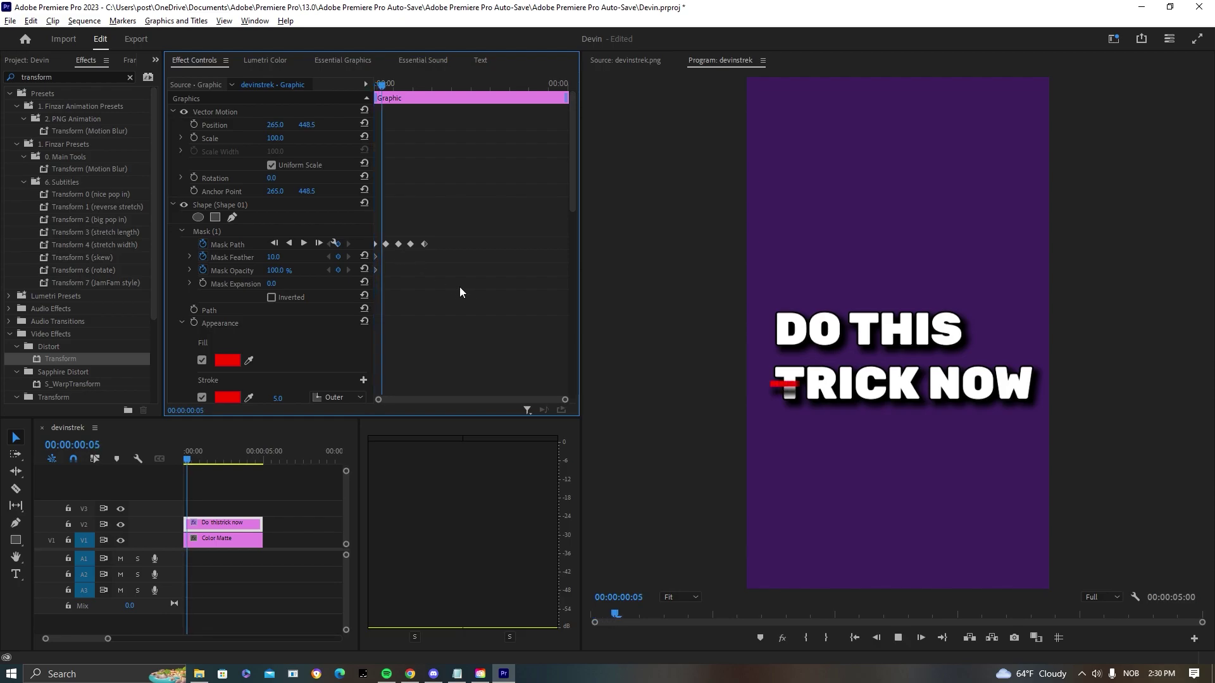
key("Home")
key("space")
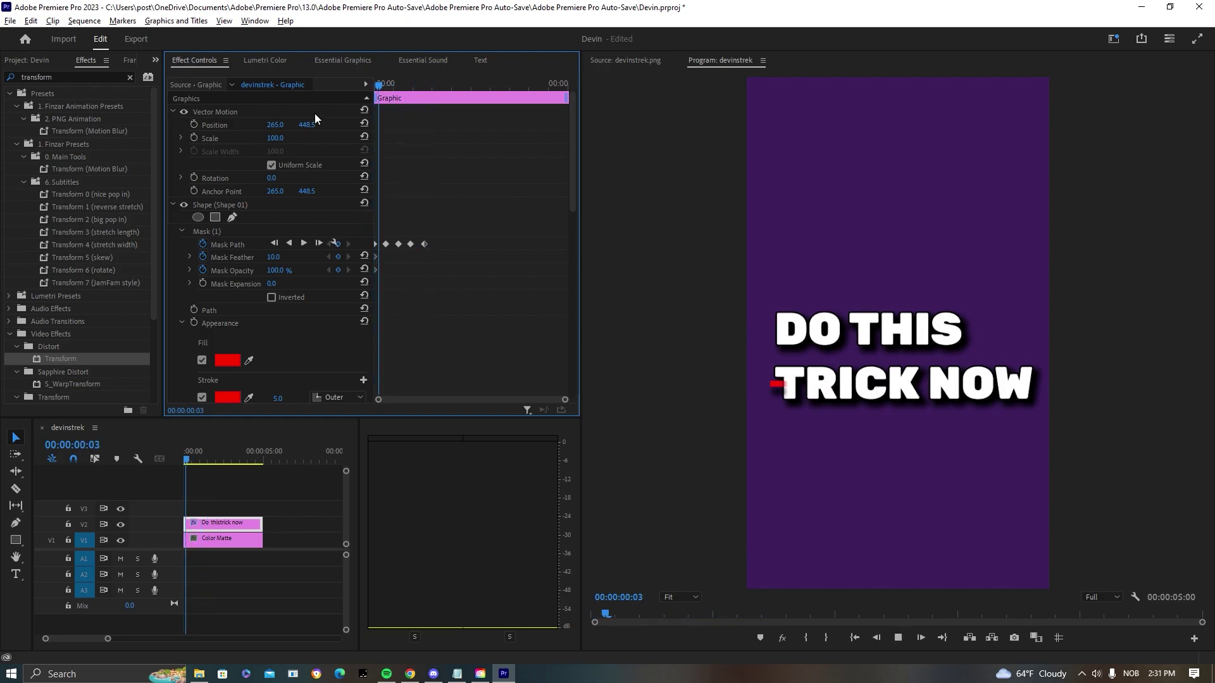